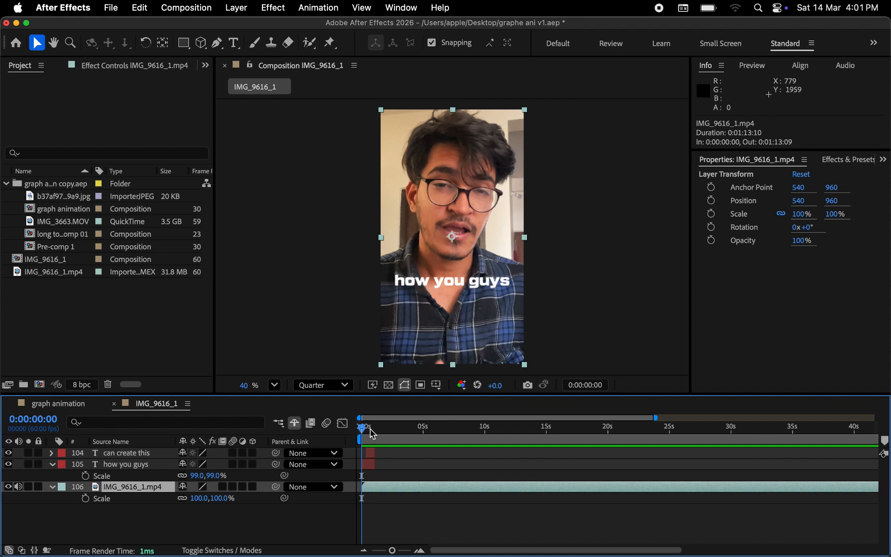
Step: Move the playhead to 0:00:00:26 and set the "how you guys" text layer's font to TacticSans-Blk
mouse_move(372, 434)
left_mouse_down()
mouse_move(361, 429)
mouse_move(369, 433)
left_mouse_up()
left_click(368, 465)
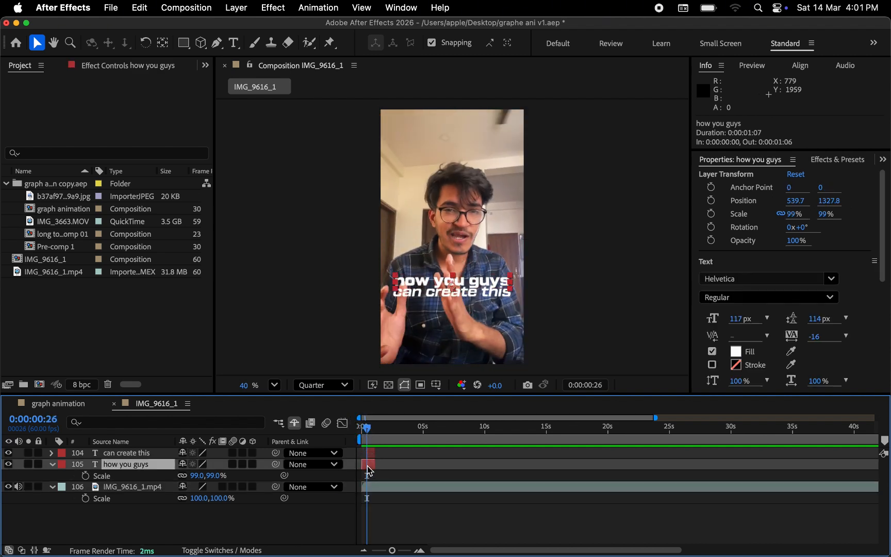
left_click(758, 279)
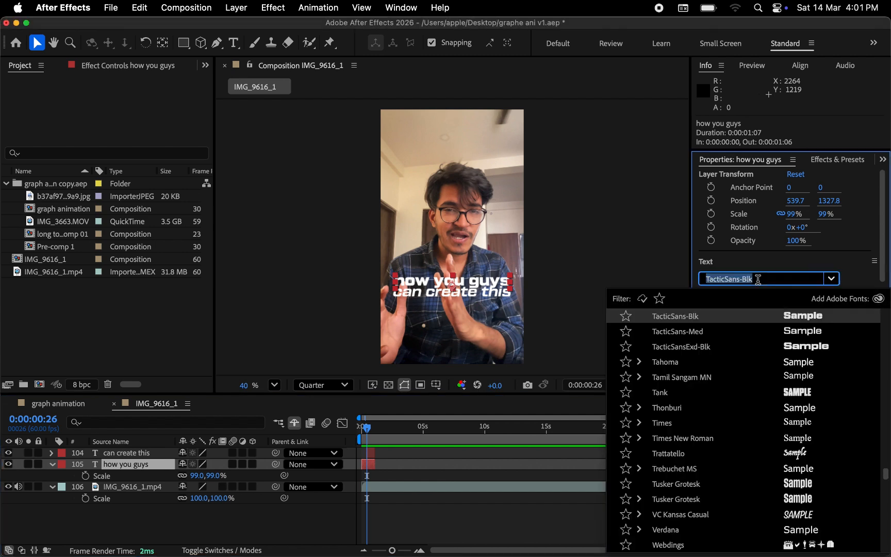
left_click(802, 317)
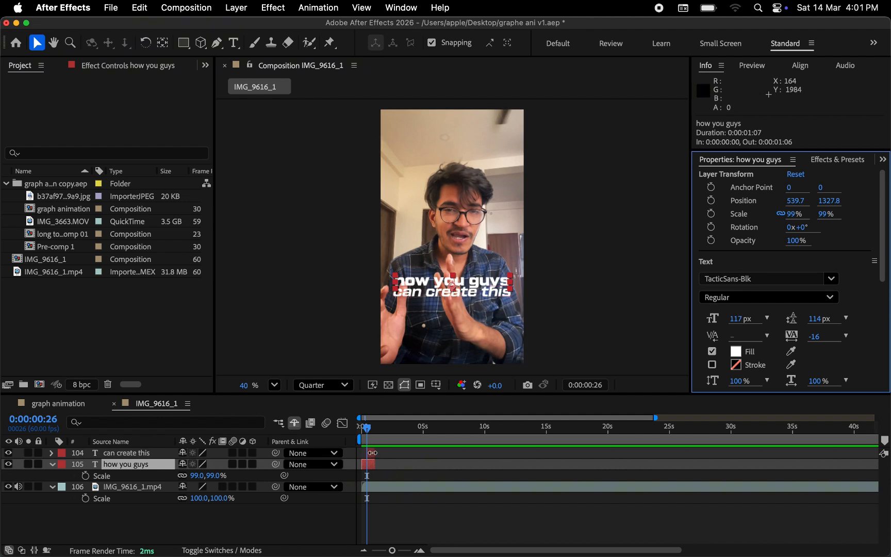
Step: Reduce the font size of the "can create this" text layer to 154 px
left_click(372, 453)
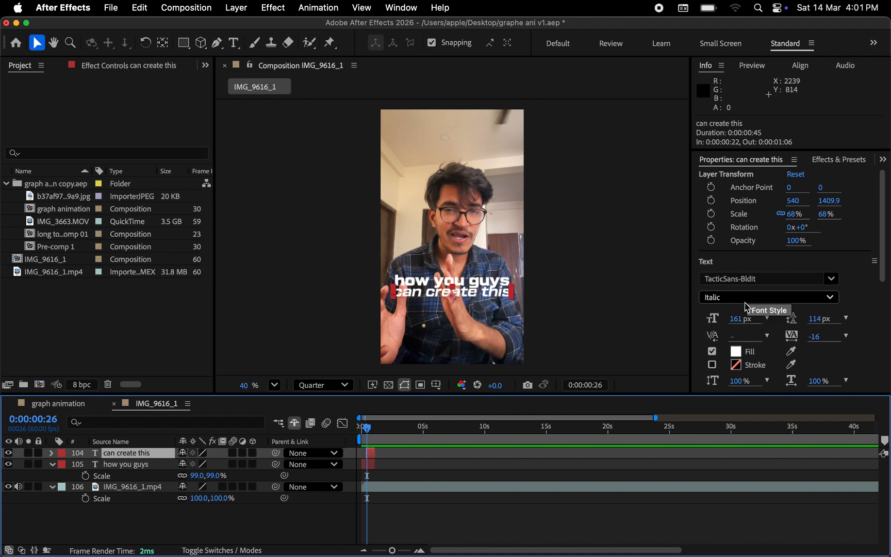
left_click_drag(738, 320, 732, 324)
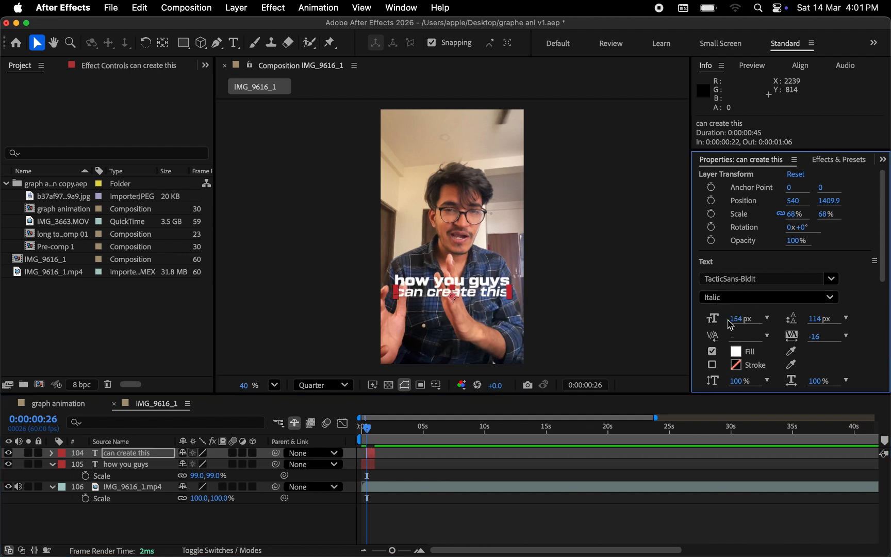
key("Up")
key("Down")
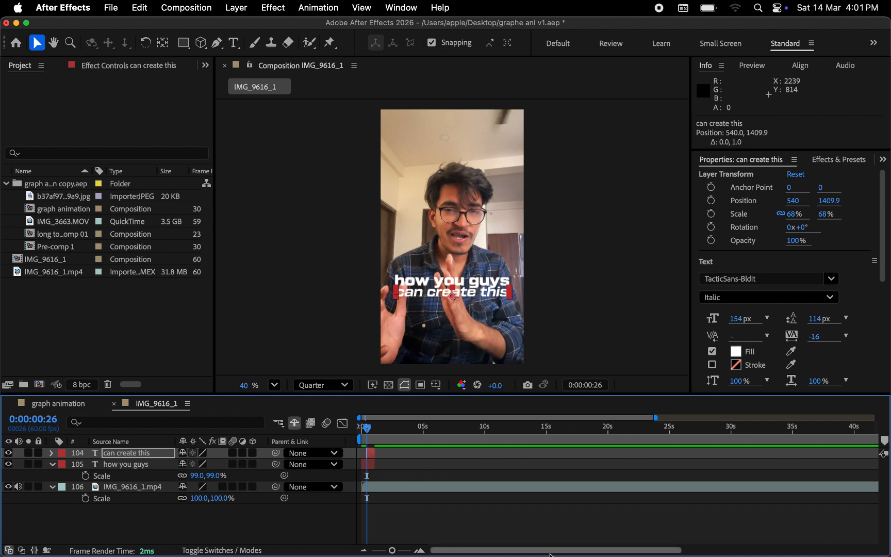
Step: Find the 4-Color Gradient effect and apply it to the "how you guys" text layer
left_click(369, 466)
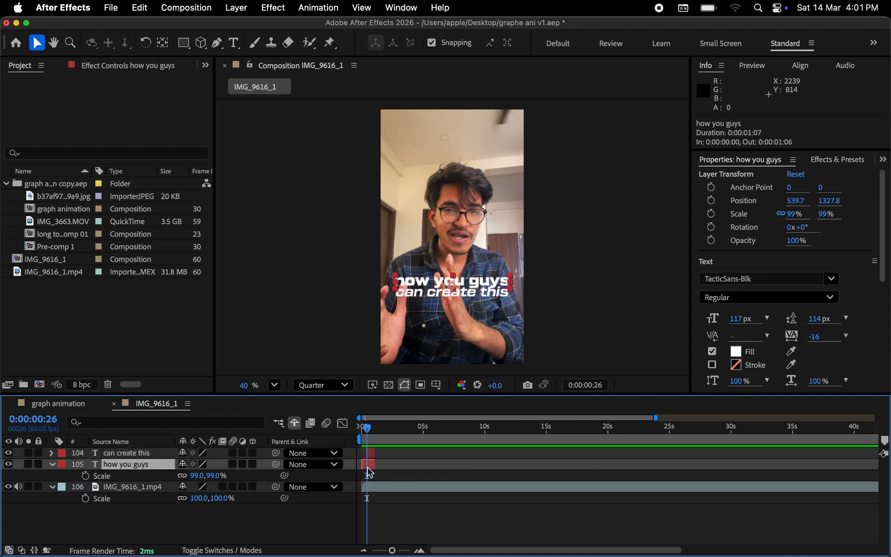
key("super+7")
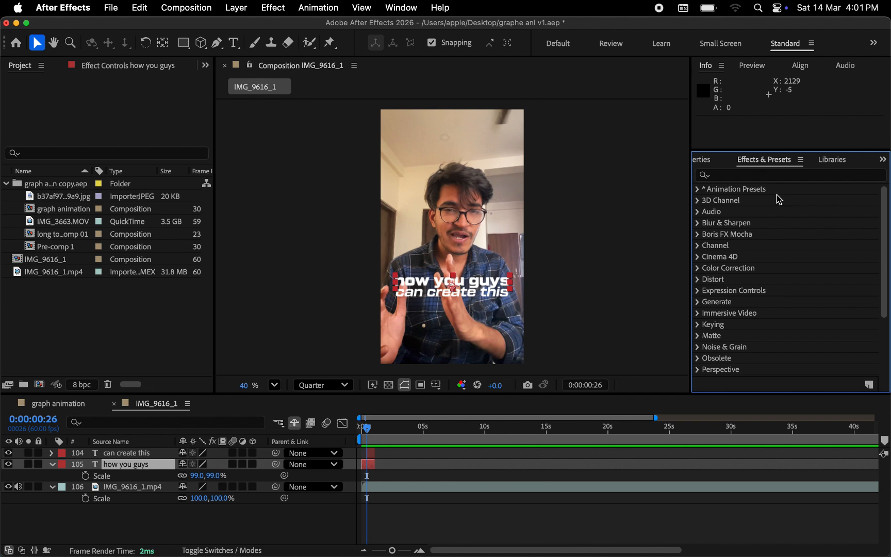
left_click(760, 174)
left_click(735, 175)
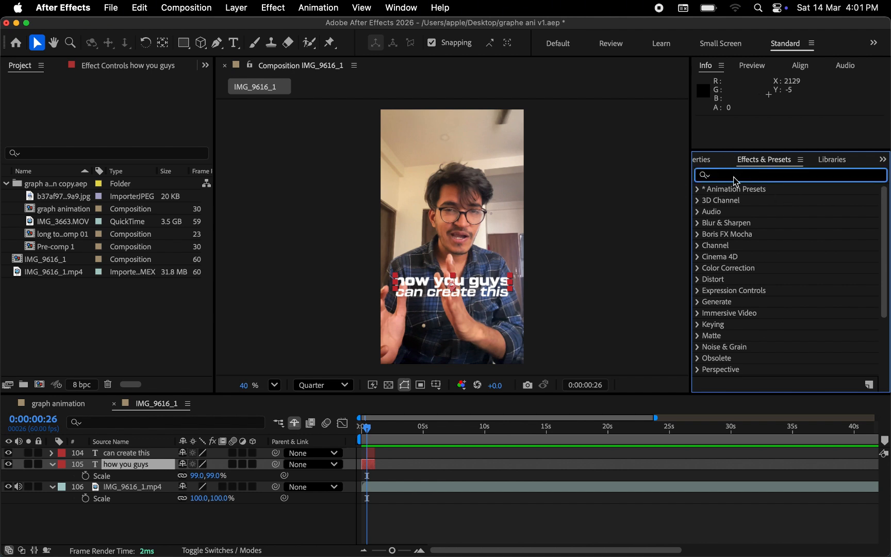
type("4")
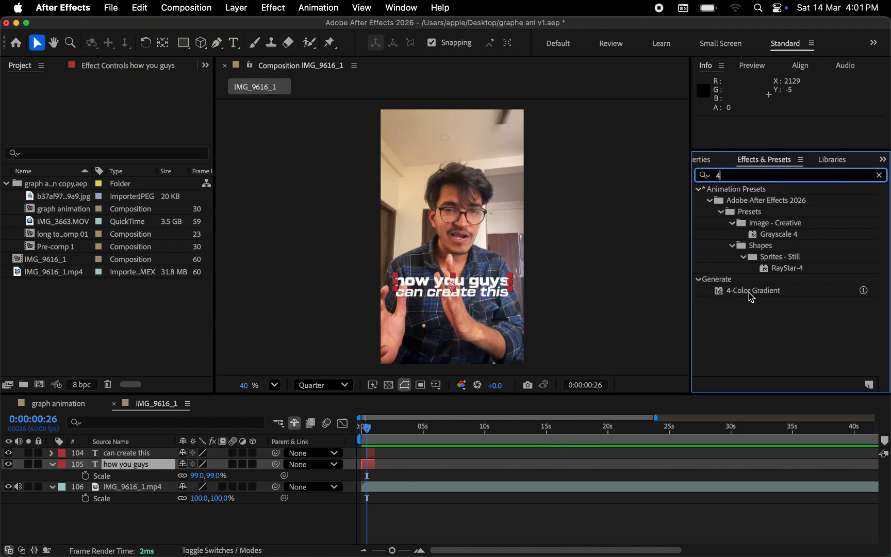
left_click_drag(752, 296, 477, 288)
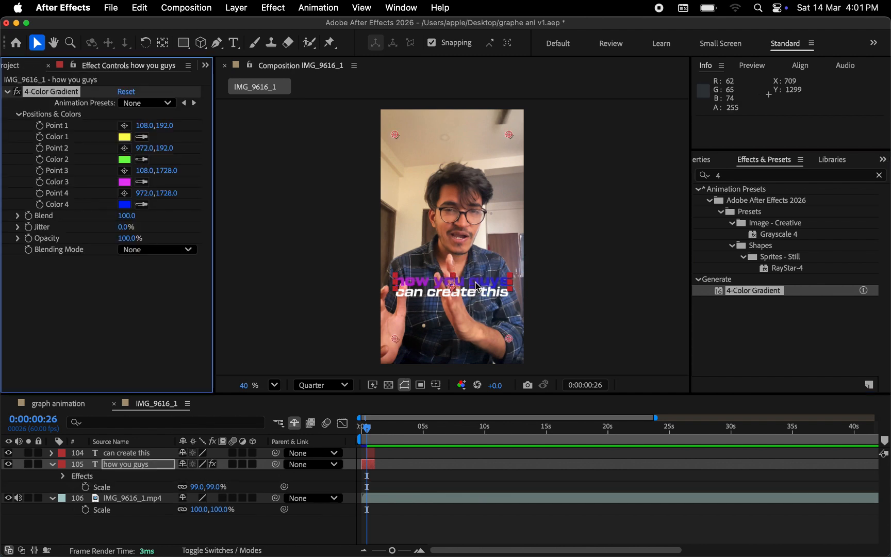
Step: Set Color 3 of the 4-Color Gradient to the blue-violet 7E31FD
left_click(125, 183)
left_click(499, 431)
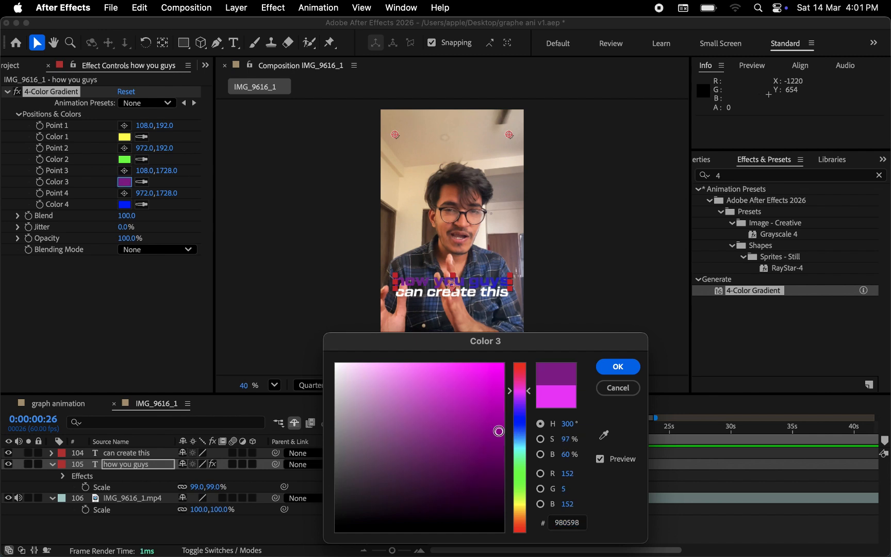
left_click_drag(524, 407, 471, 364)
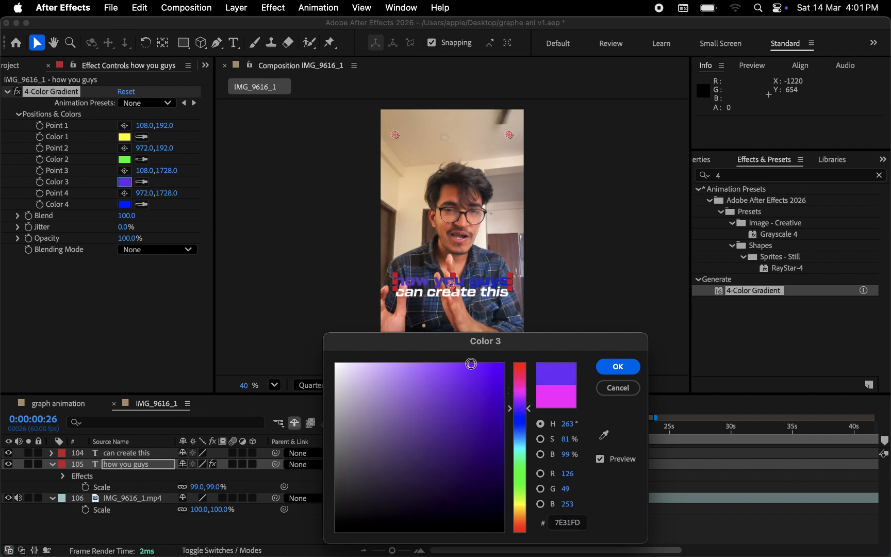
left_click(617, 366)
Step: Set the gradient's Color 2 to pale green C5F7C5 and its Color 1 to purple A542C4
left_click(127, 160)
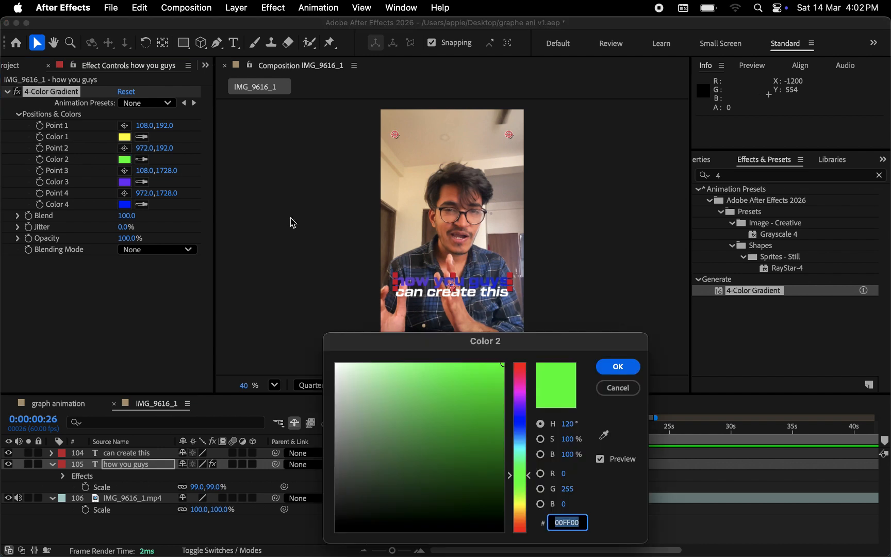
mouse_move(417, 421)
left_mouse_down()
mouse_move(386, 374)
mouse_move(369, 368)
left_mouse_up()
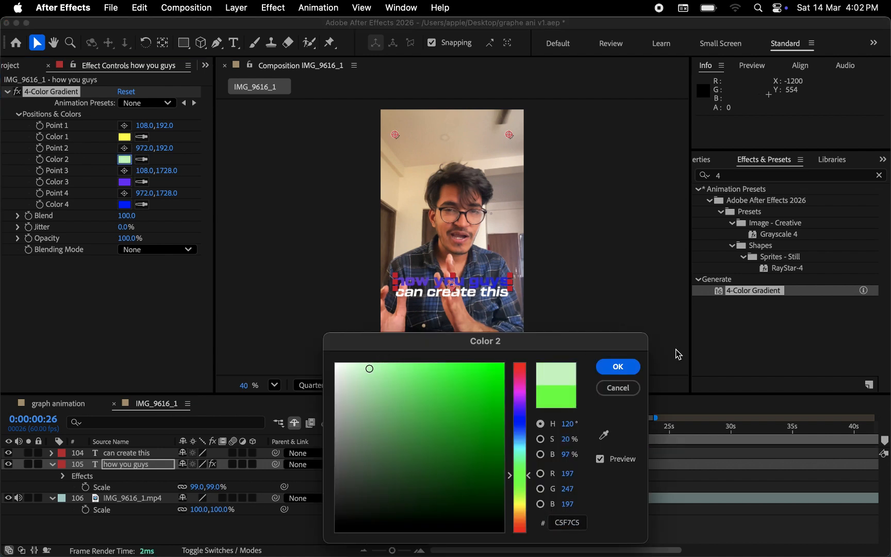
left_click(616, 369)
left_click(125, 137)
left_click(520, 397)
left_click_drag(486, 404, 448, 402)
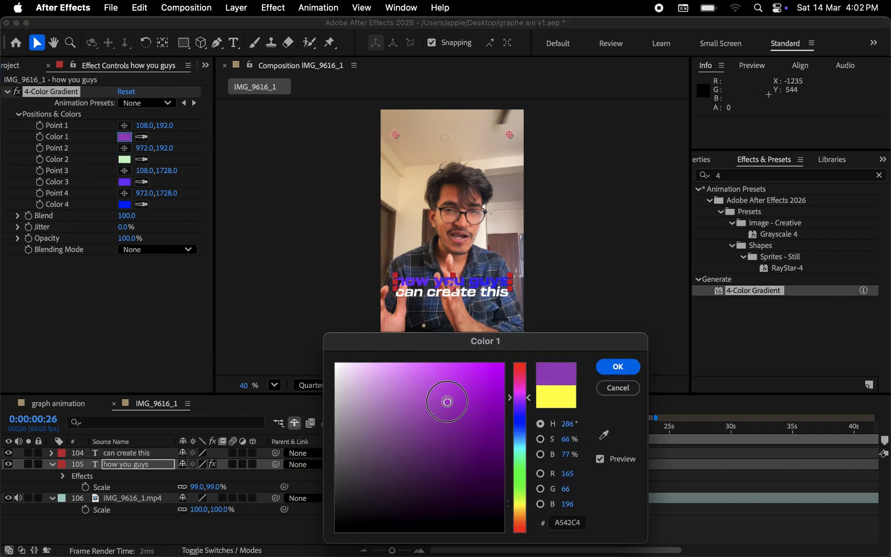
left_click(618, 366)
Step: Move the four gradient points closer around the caption, to about (88, 1052), (937, 1047), (78, 1533) and (937, 1578)
left_click_drag(510, 135, 505, 248)
left_click_drag(395, 134, 392, 249)
left_click_drag(510, 338, 505, 319)
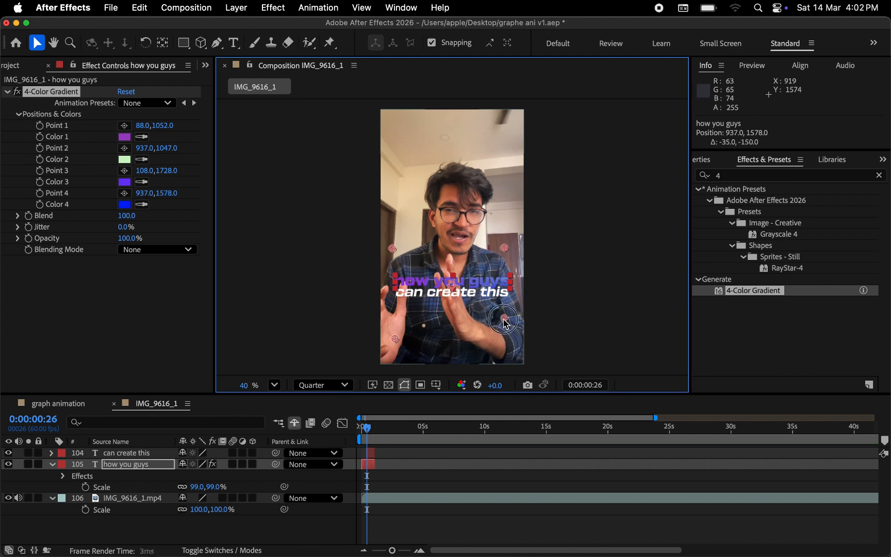
left_click_drag(395, 339, 390, 314)
Step: Set the gradient's Color 1 to bright purple C301FF and its Color 3 to muted violet 8D63D2
scroll(427, 277, "up", 3)
left_click(124, 138)
left_click_drag(464, 391, 484, 363)
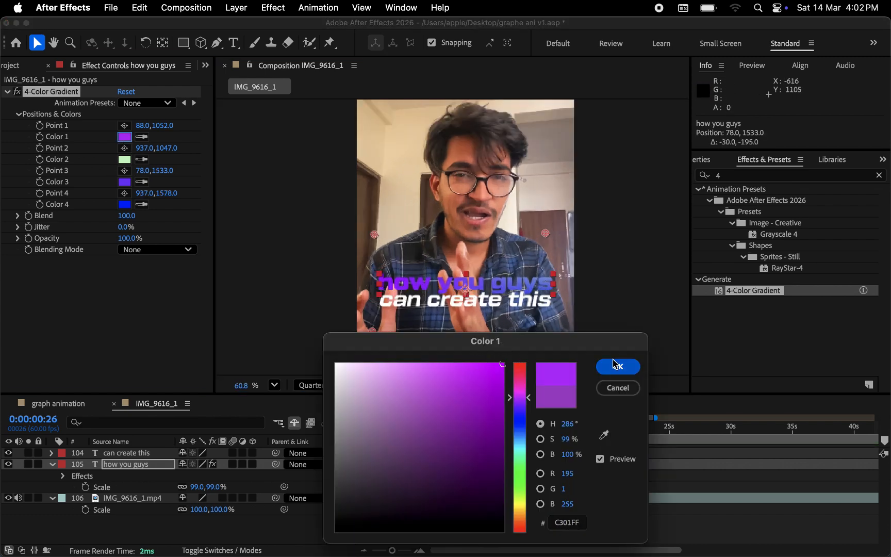
left_click(616, 365)
left_click(125, 182)
left_click(437, 378)
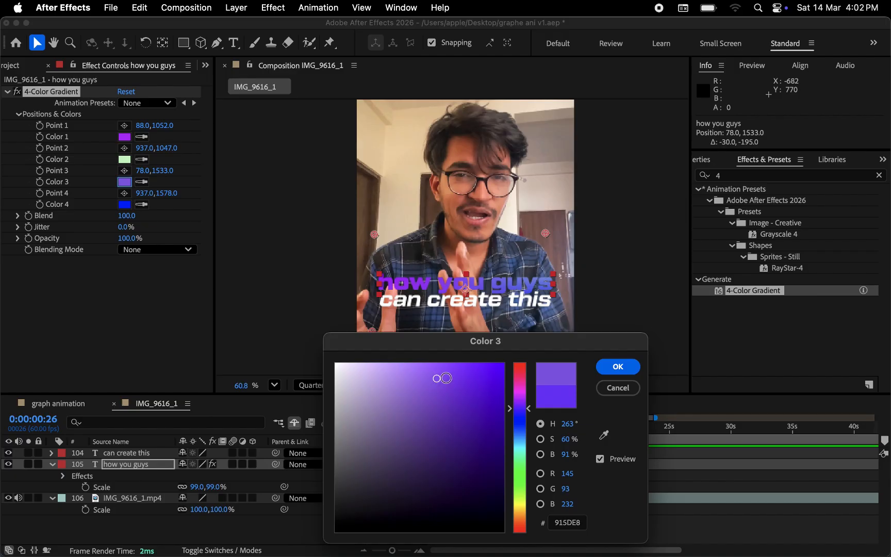
left_click_drag(437, 382, 424, 393)
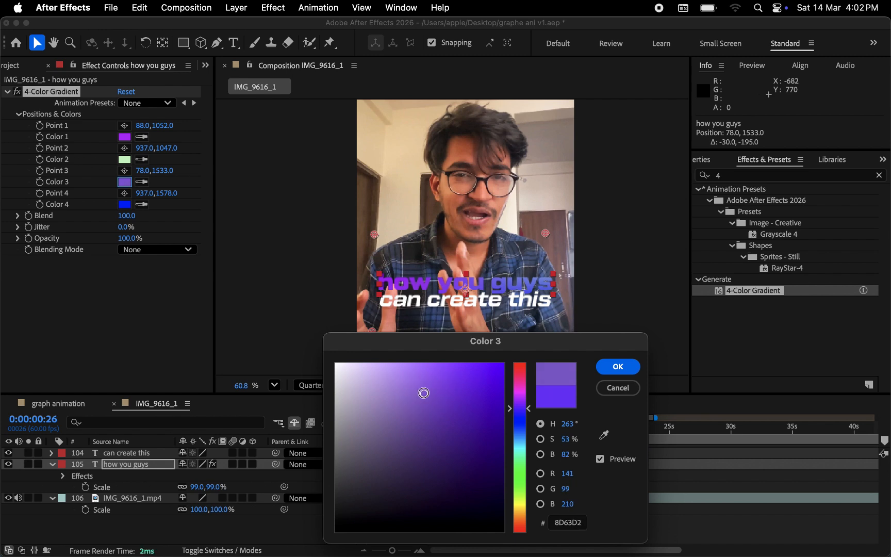
left_click(630, 371)
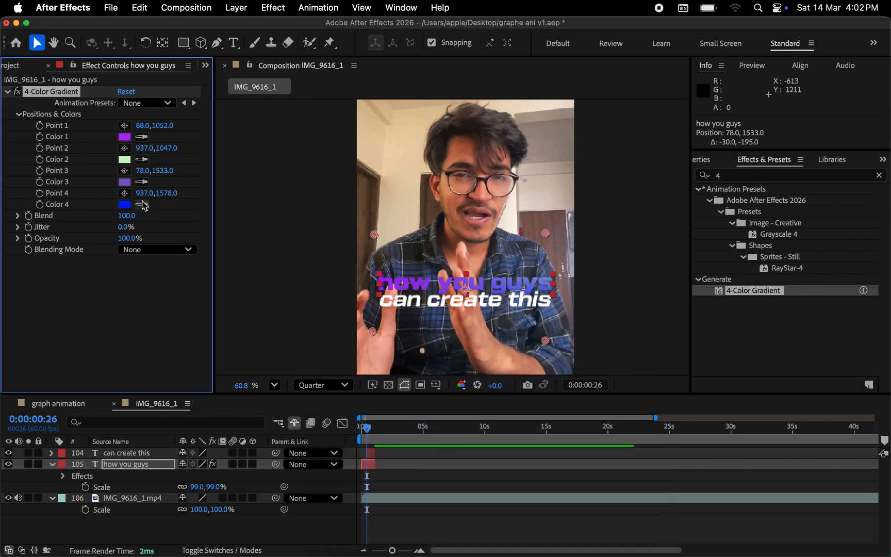
Step: Set Color 4 of the gradient to the magenta-purple BD0AE4
left_click(125, 205)
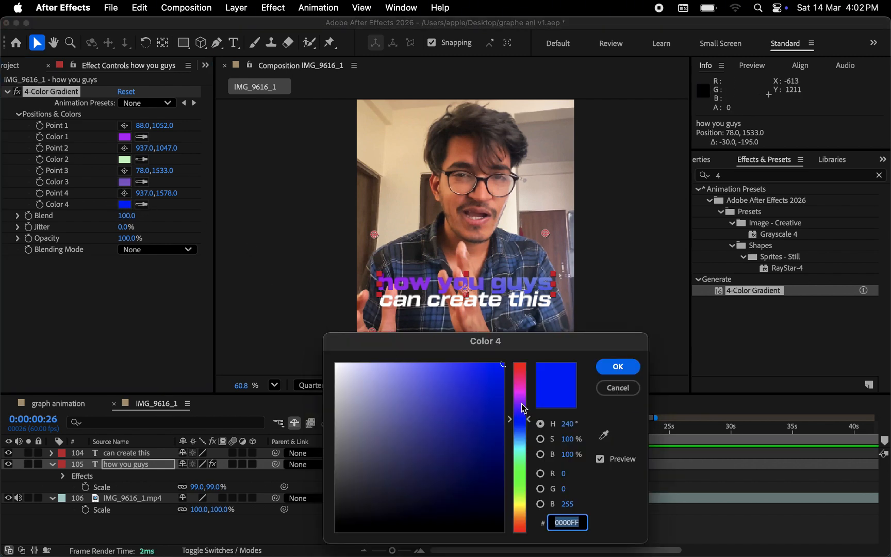
left_click_drag(523, 409, 521, 395)
mouse_move(457, 394)
left_mouse_down()
mouse_move(428, 394)
mouse_move(542, 411)
mouse_move(497, 421)
mouse_move(497, 381)
left_mouse_up()
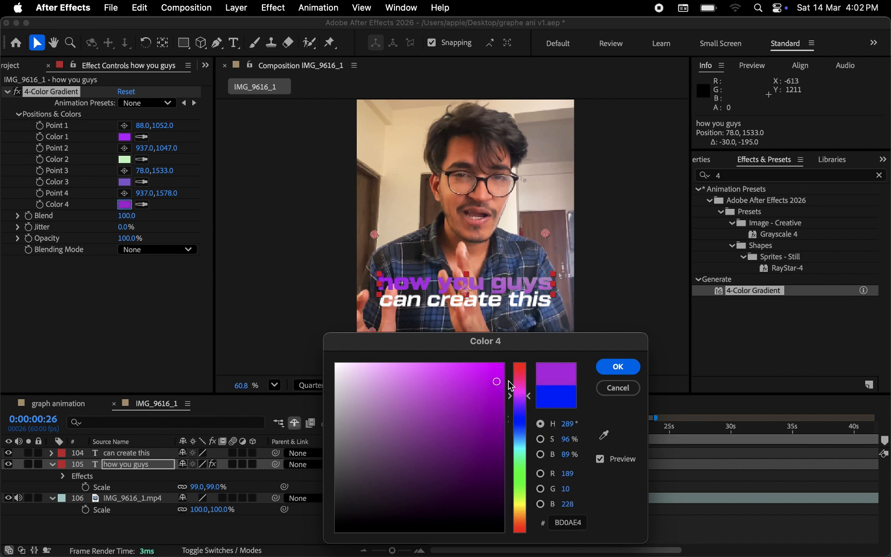
left_click(617, 367)
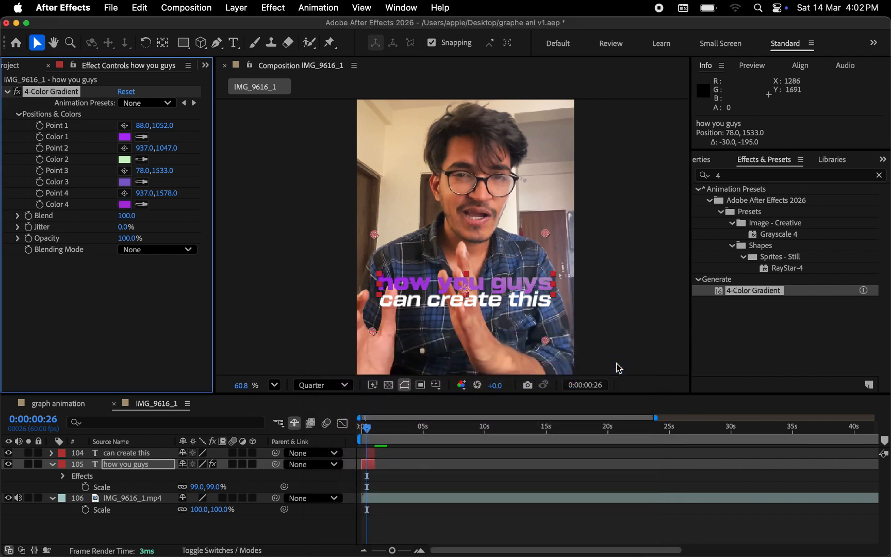
Step: Apply the Drop Shadow effect to the "how you guys" text and set its direction to 106°
left_click(739, 174)
type("drop")
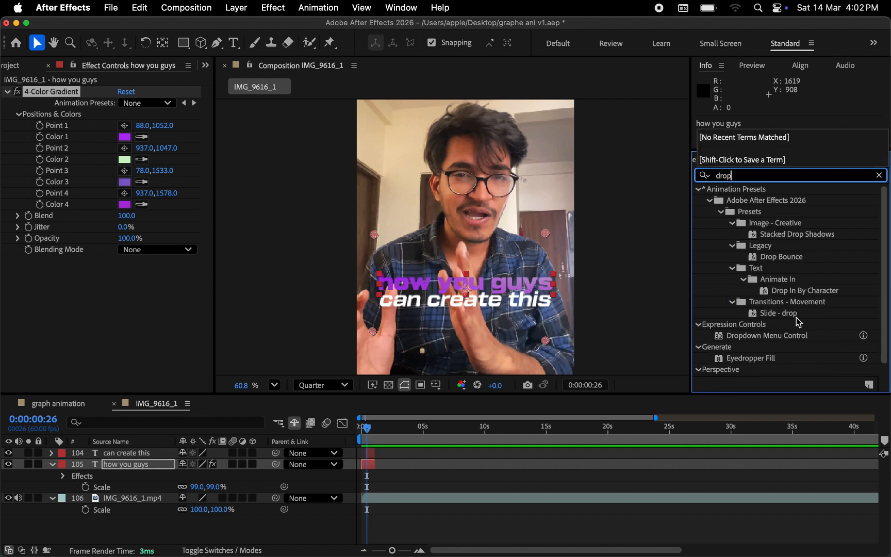
left_click_drag(764, 368, 484, 287)
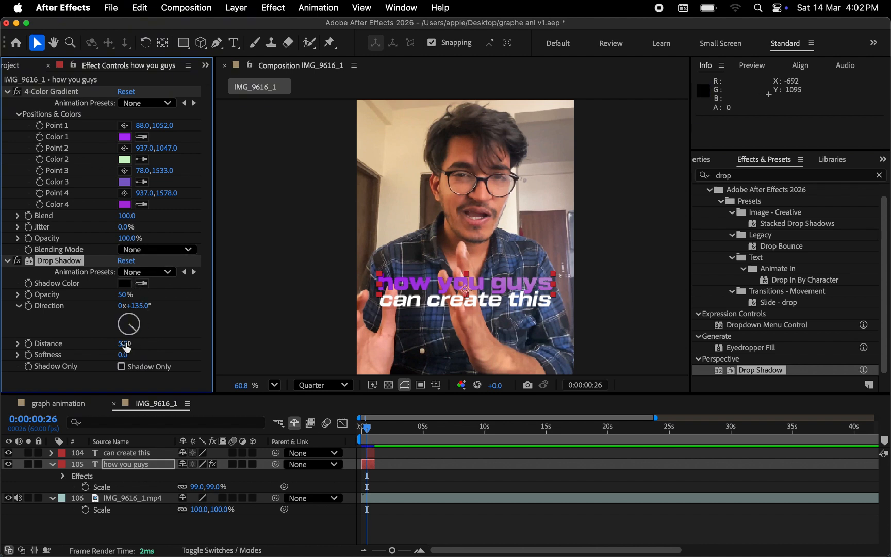
left_click_drag(140, 330, 142, 332)
Step: Find the CC Light Sweep effect and apply it to the "how you guys" text layer
left_click(740, 177)
double_click(740, 177)
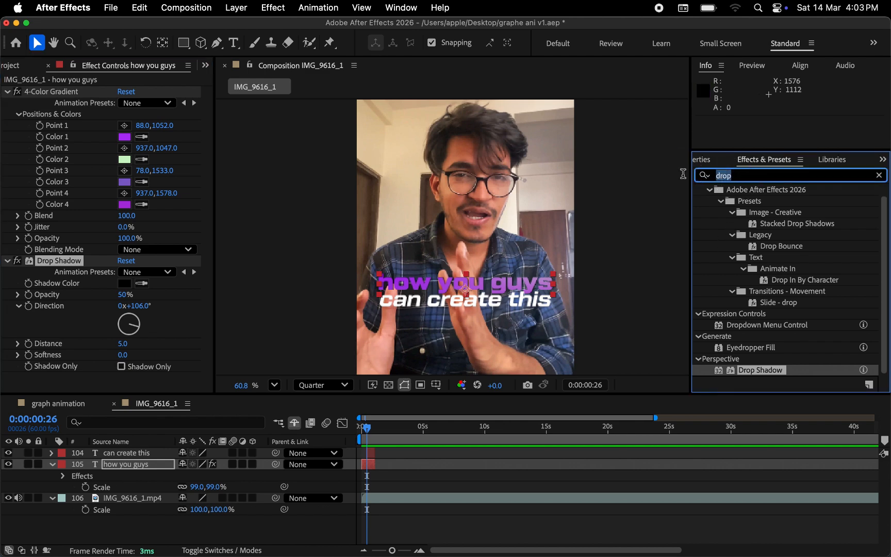
type("cc li")
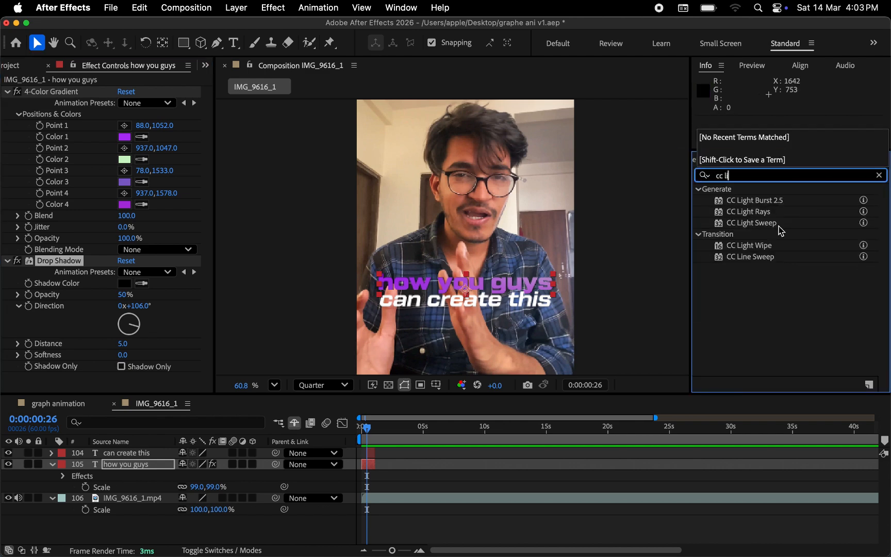
left_click_drag(767, 223, 501, 284)
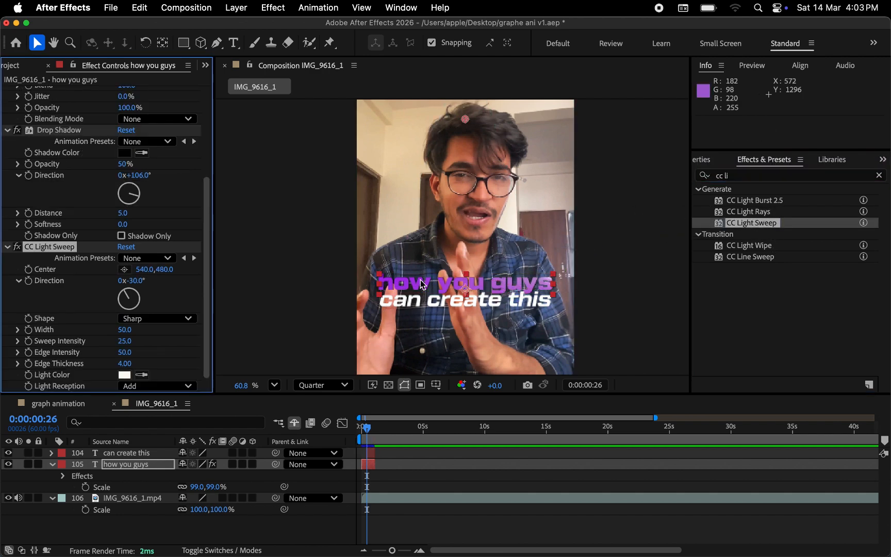
Step: Place the light sweep's center on the word "how" at about (246.8, 1286.7) and set its direction to 85°
left_click(123, 269)
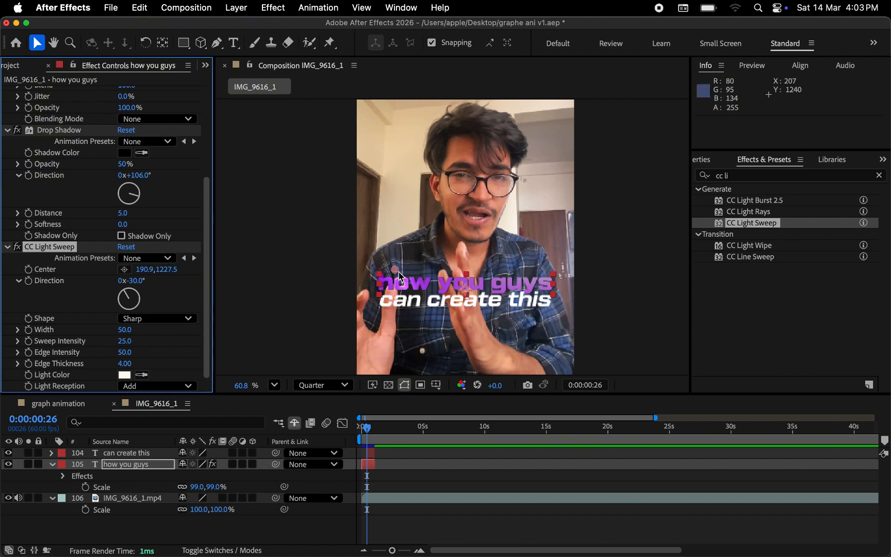
mouse_move(396, 273)
left_mouse_down()
mouse_move(490, 280)
mouse_move(407, 283)
left_mouse_up()
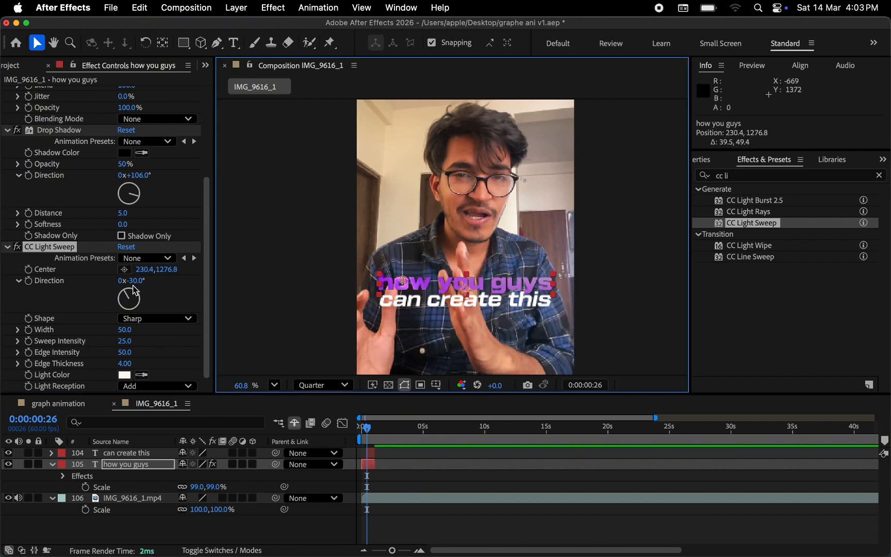
left_click_drag(136, 287, 213, 283)
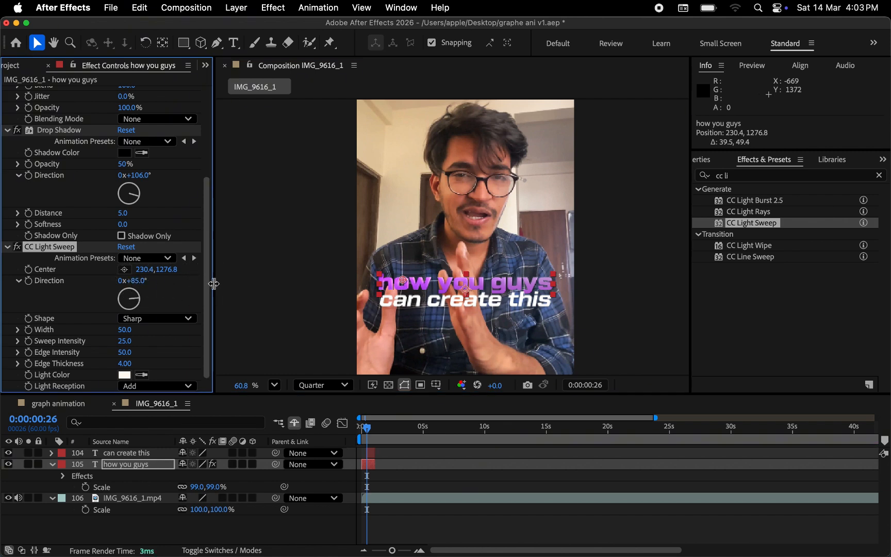
mouse_move(404, 285)
left_mouse_down()
mouse_move(436, 289)
mouse_move(396, 288)
mouse_move(408, 287)
left_mouse_up()
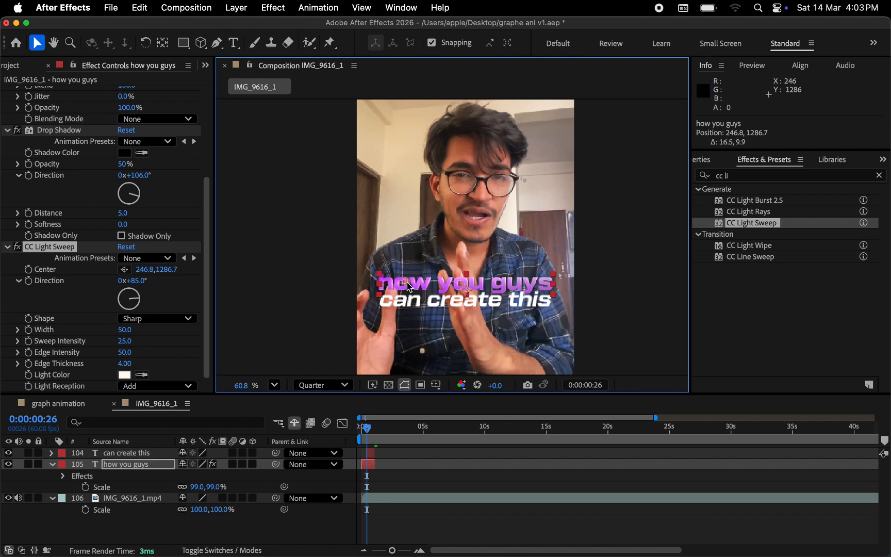
Step: Change the composition preview resolution to Half
left_click(317, 386)
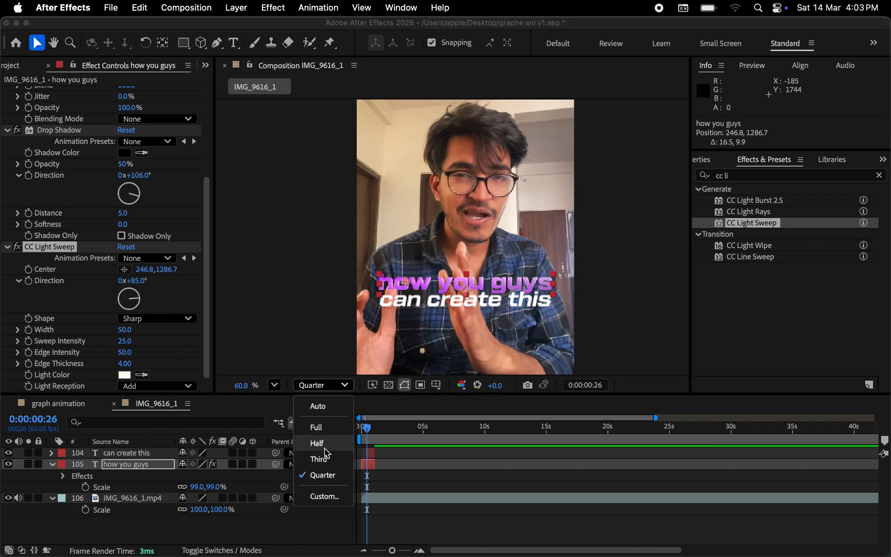
left_click(317, 443)
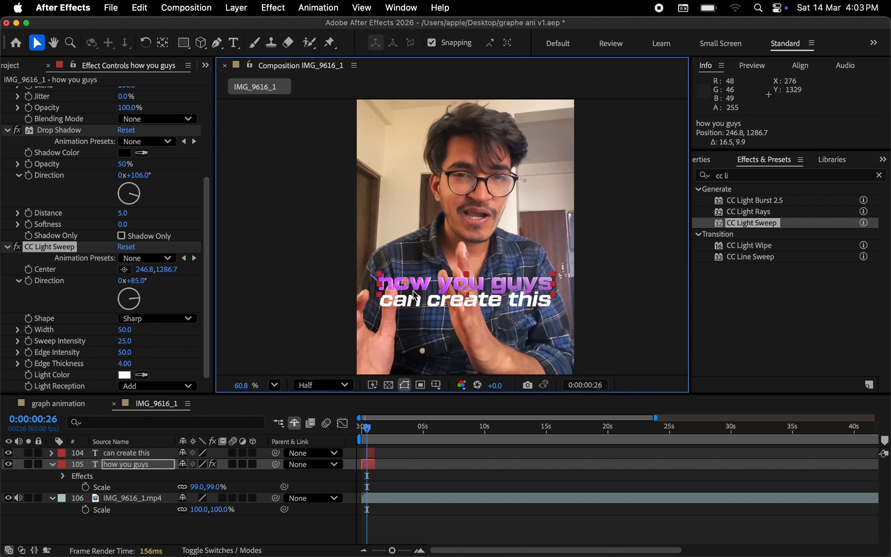
Step: Copy the 4-Color Gradient, Drop Shadow and CC Light Sweep effects from "how you guys" onto the "can create this" text layer
left_click(9, 249)
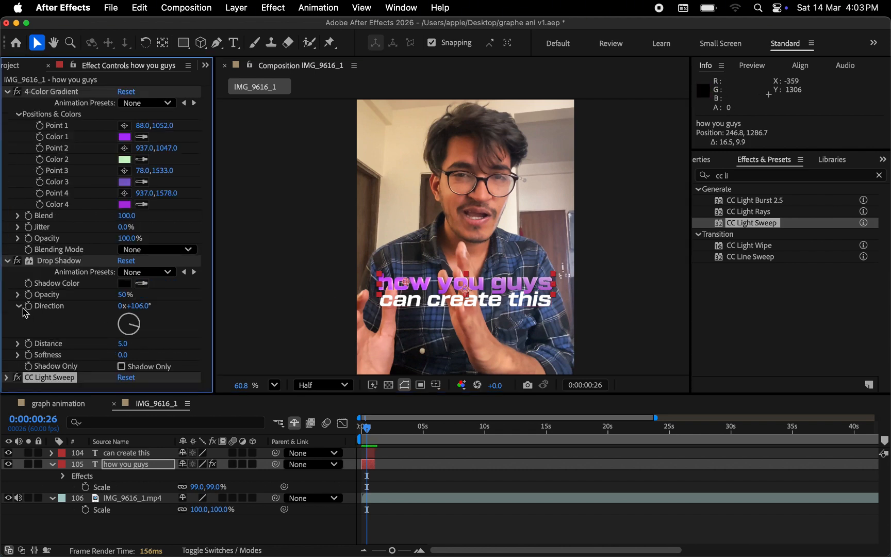
left_click(7, 262)
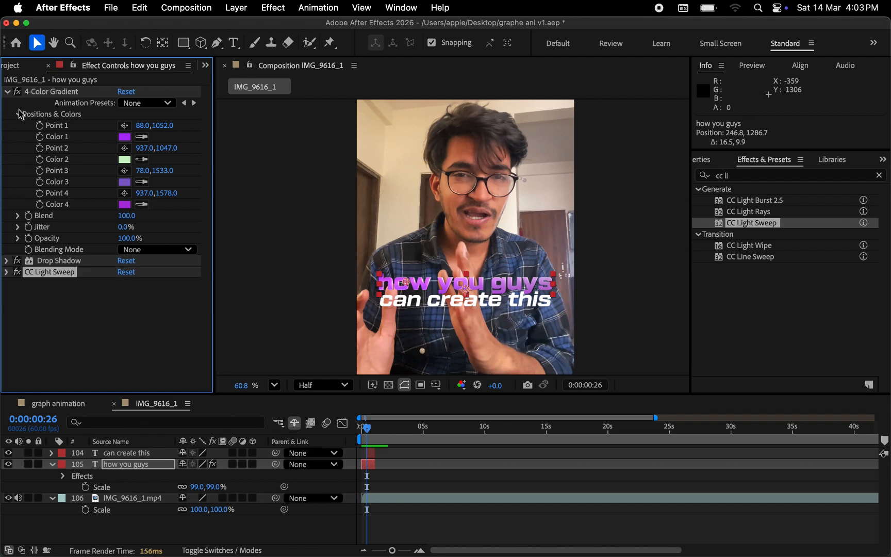
left_click(7, 92)
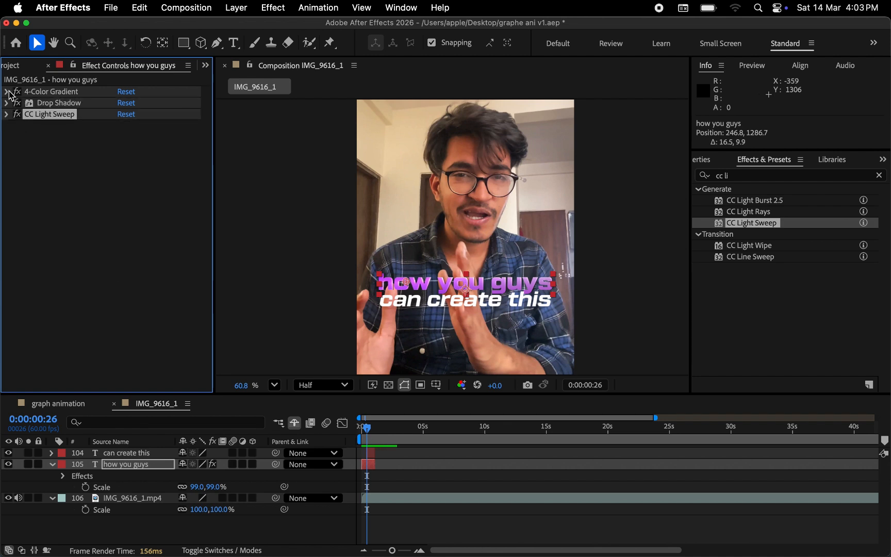
left_click(39, 95, "shift")
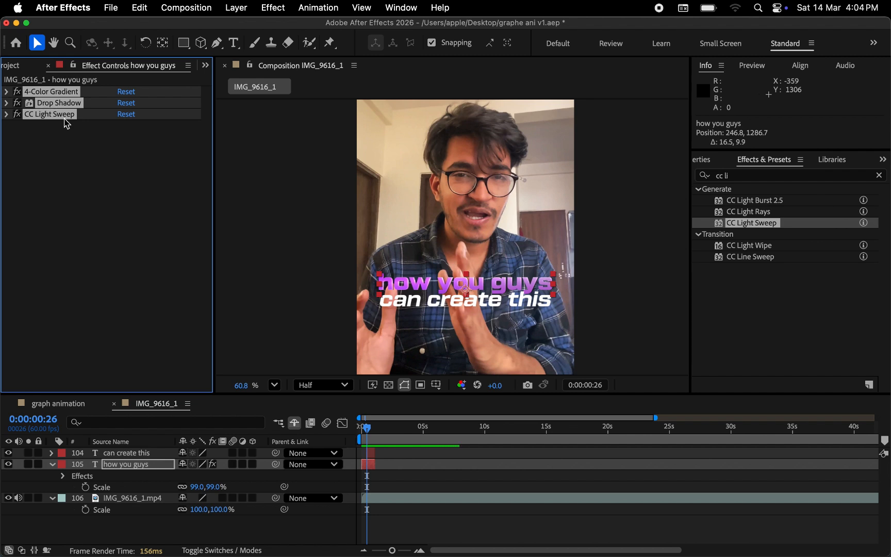
left_click(371, 456)
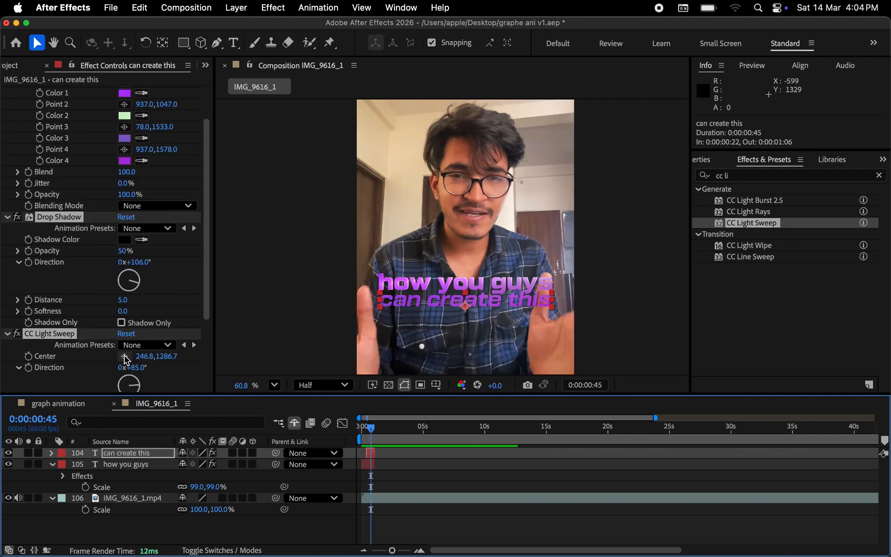
Step: Move the light sweep's center on the "can create this" text to about (233.6, 1401.9)
left_click(124, 356)
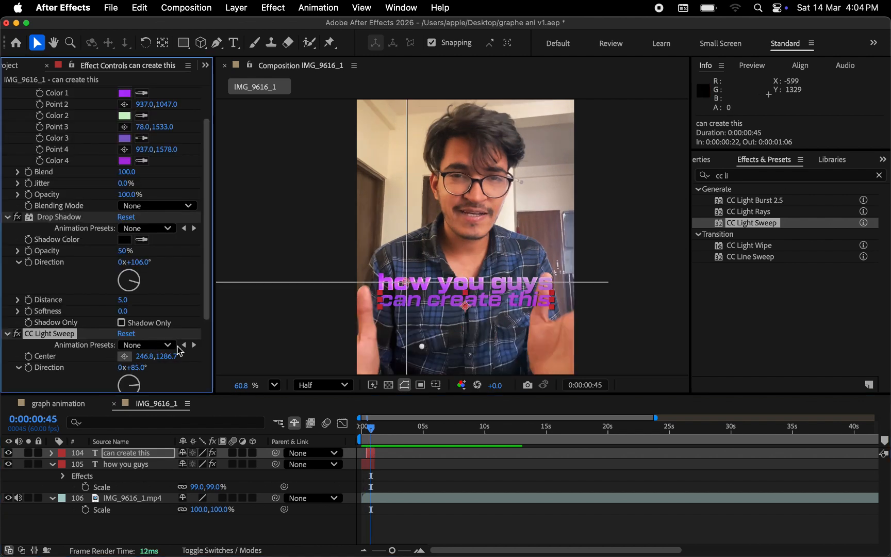
left_click(385, 297)
left_click_drag(385, 296, 406, 305)
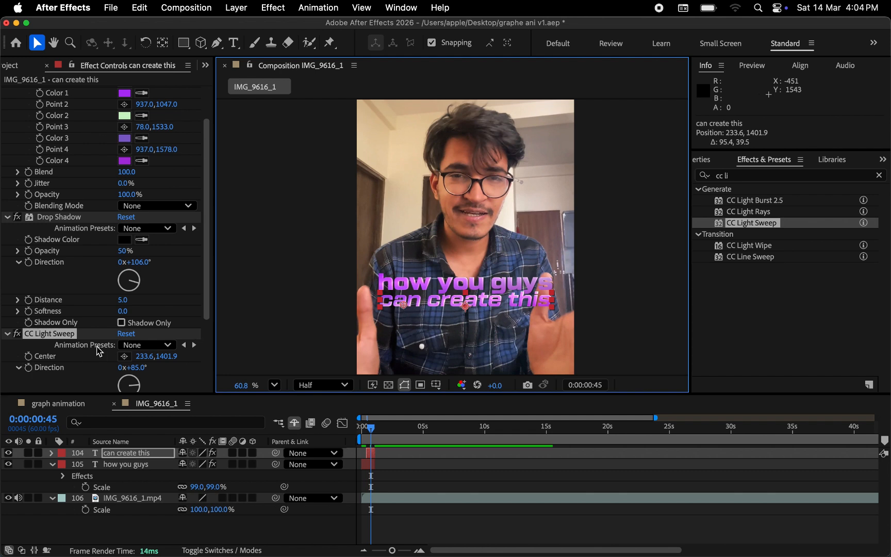
left_click(589, 321)
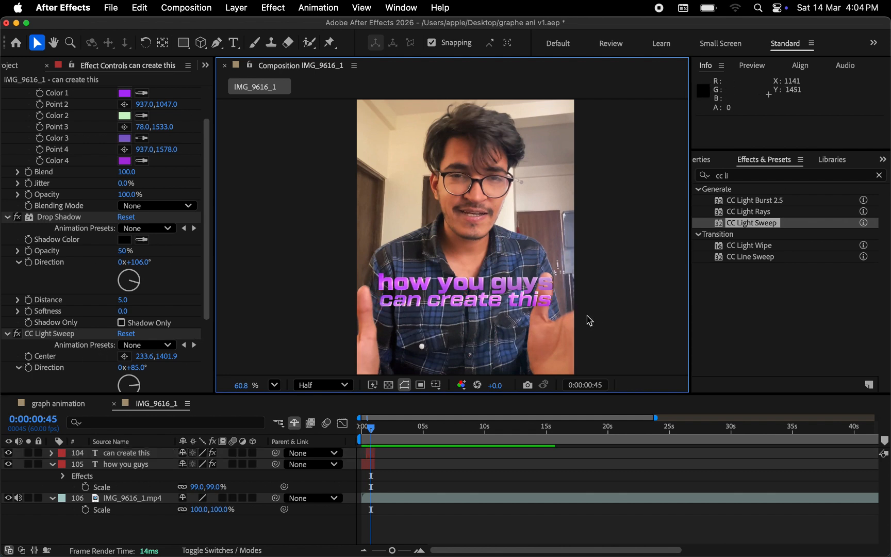
Step: Show the Title/Action Safe guides over the composition preview
left_click(437, 384)
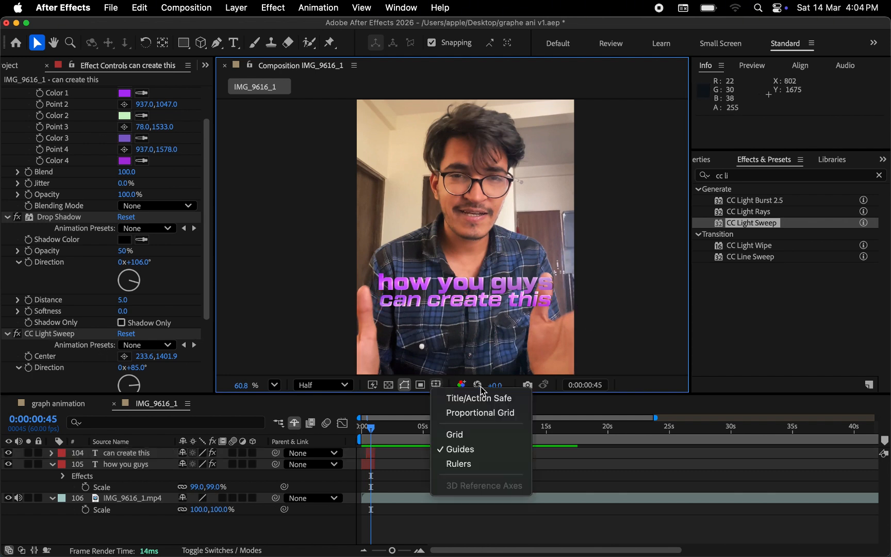
left_click(461, 404)
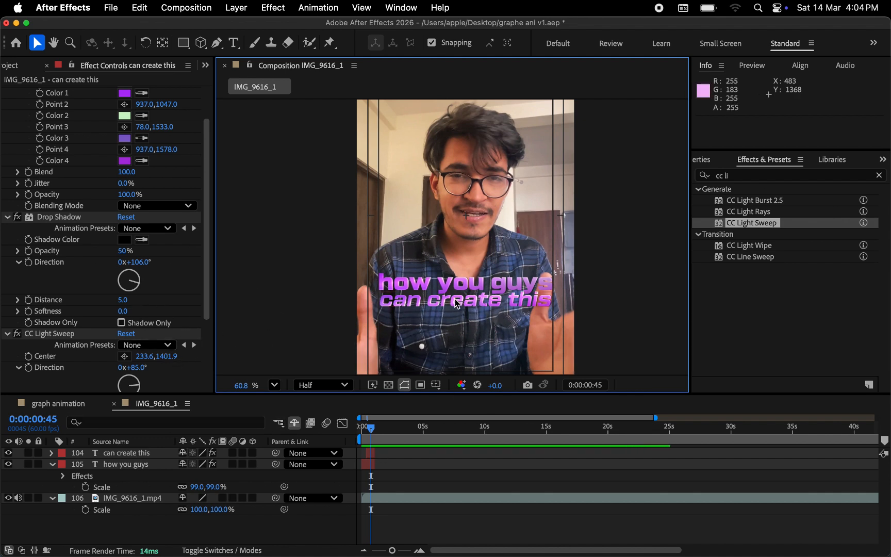
Step: Recolor the 4-Color Gradient on "how you guys" with blue as Color 1 and white (FFFFFF) as Color 2
left_click(369, 466)
left_click(109, 201)
key("super+v")
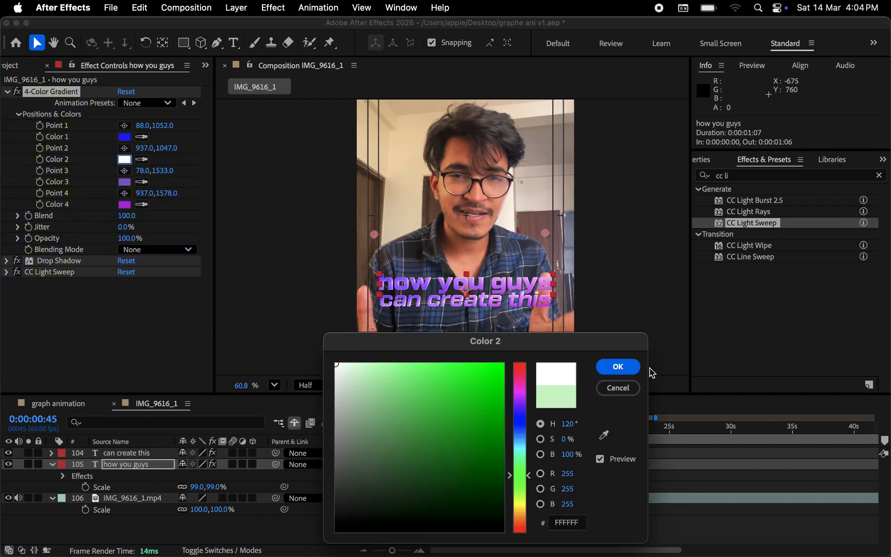
left_click(620, 366)
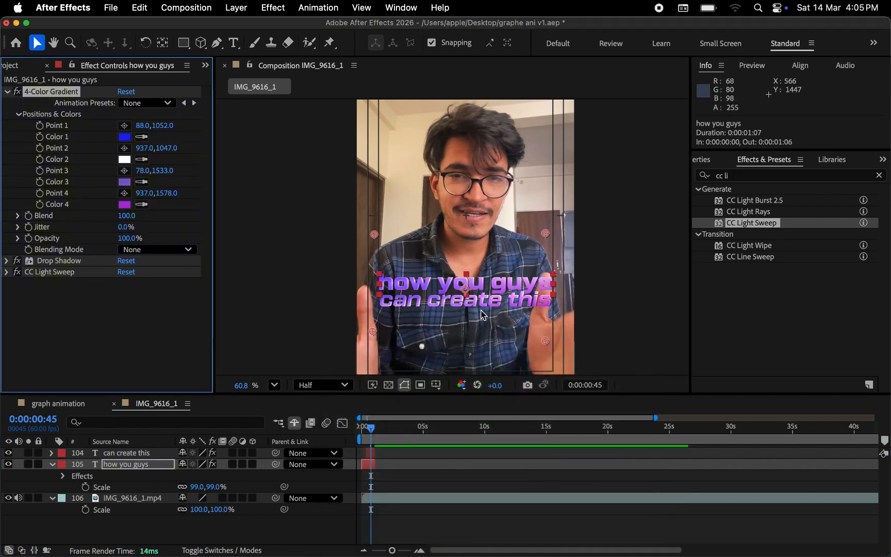
Step: Apply the "deep glow" user preset to "how you guys" and set its exposure to 0.02 and radius to 120
left_click(706, 176)
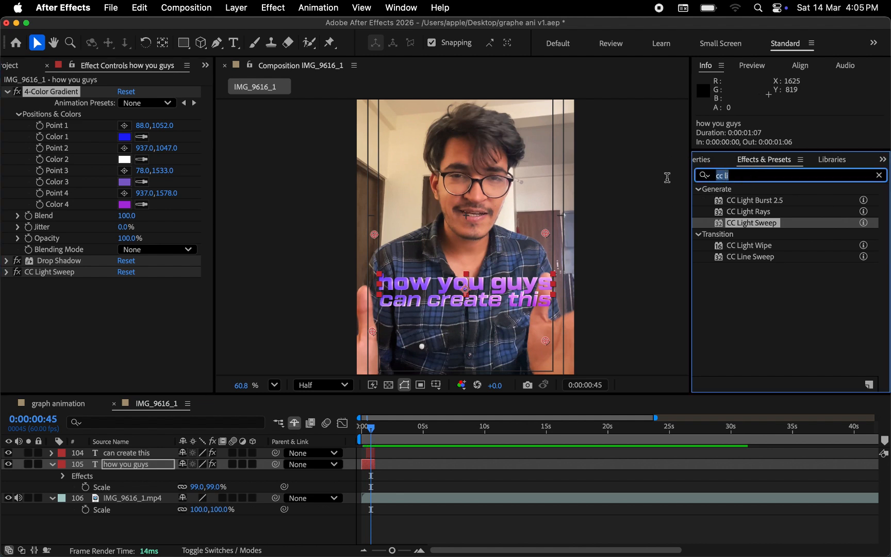
type("dee")
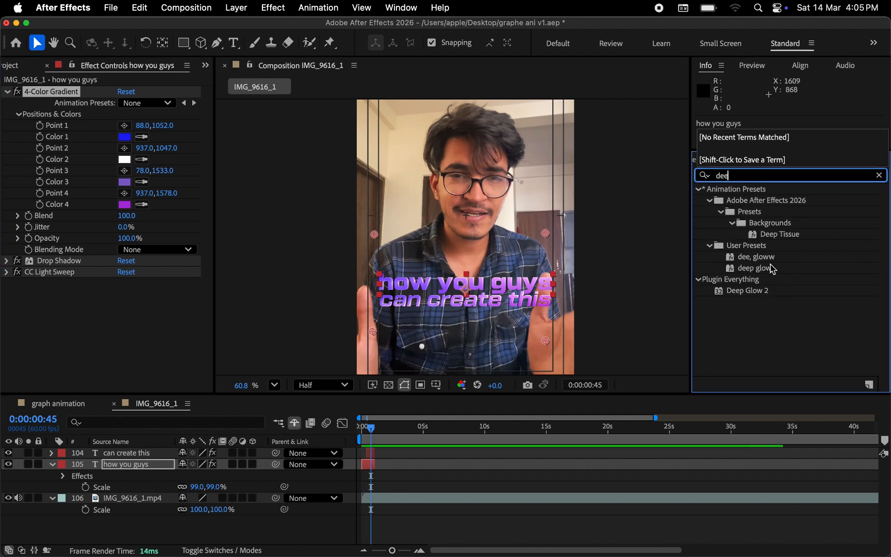
left_click_drag(772, 268, 503, 293)
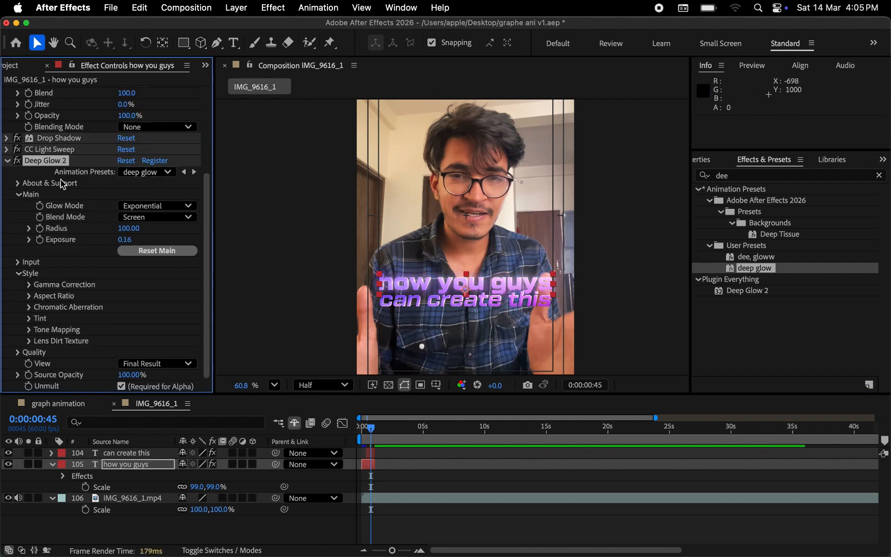
left_click_drag(130, 242, 56, 254)
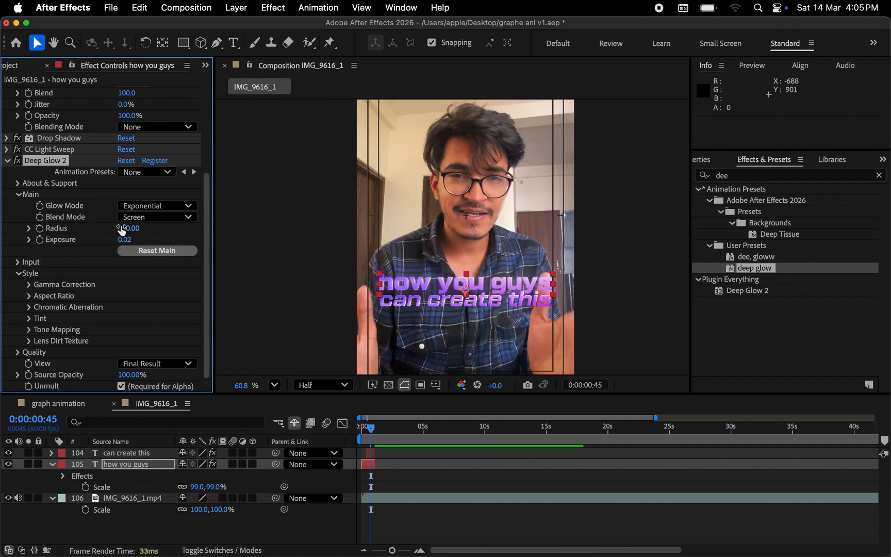
left_click_drag(122, 228, 145, 237)
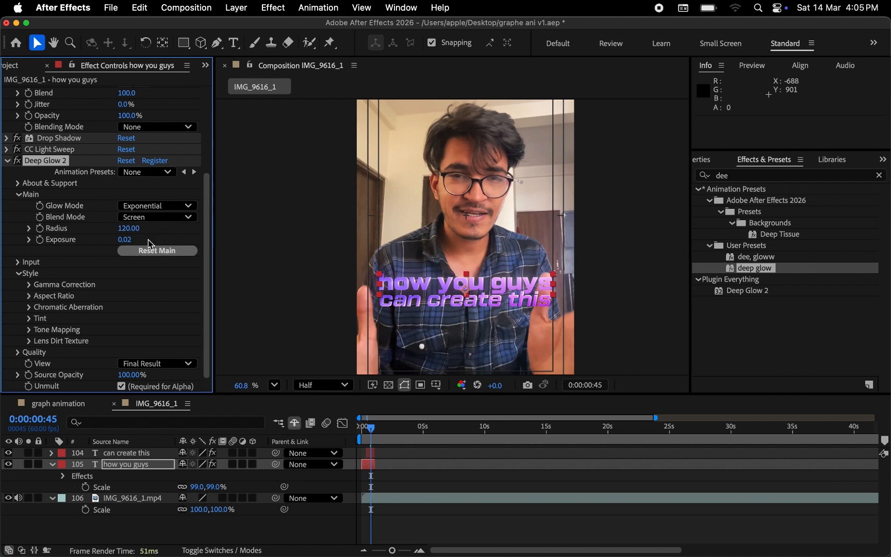
Step: Copy the Deep Glow 2 effect from "how you guys" onto the "can create this" text layer
left_click(42, 165)
left_click(43, 164)
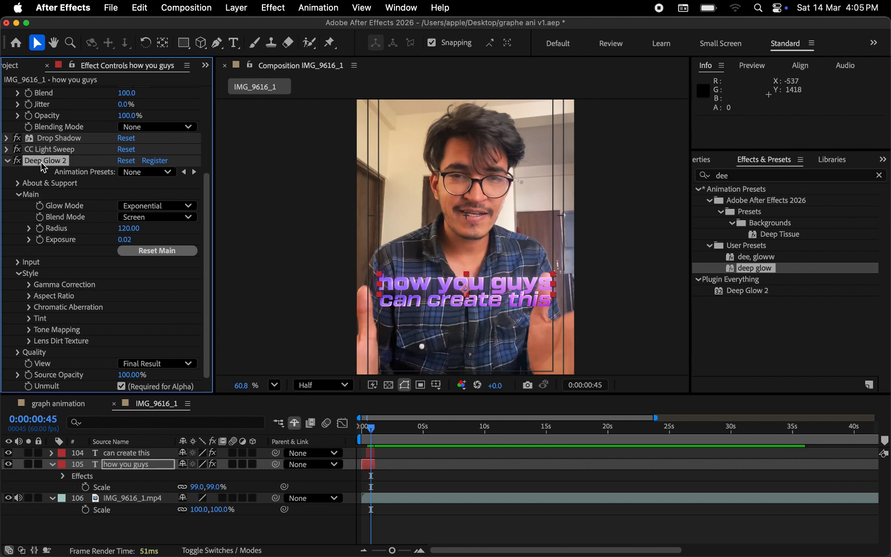
left_click(372, 456)
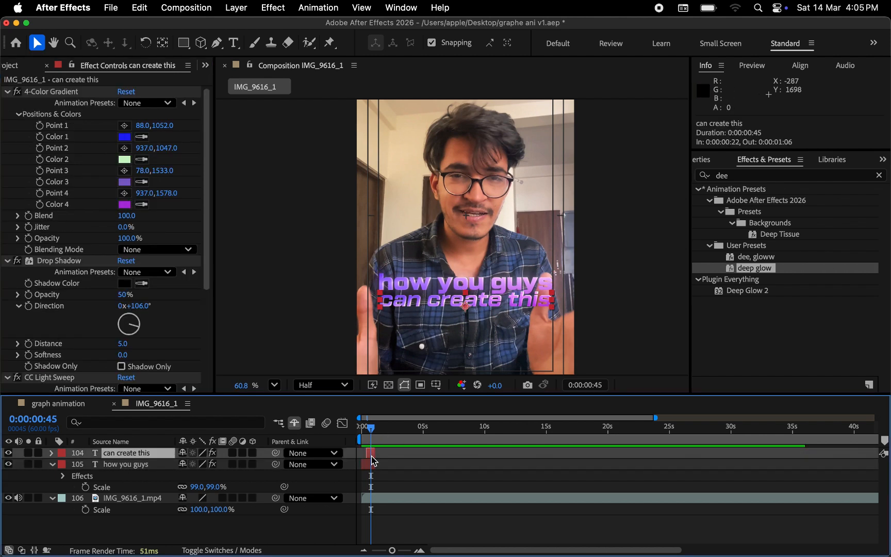
key("super+v")
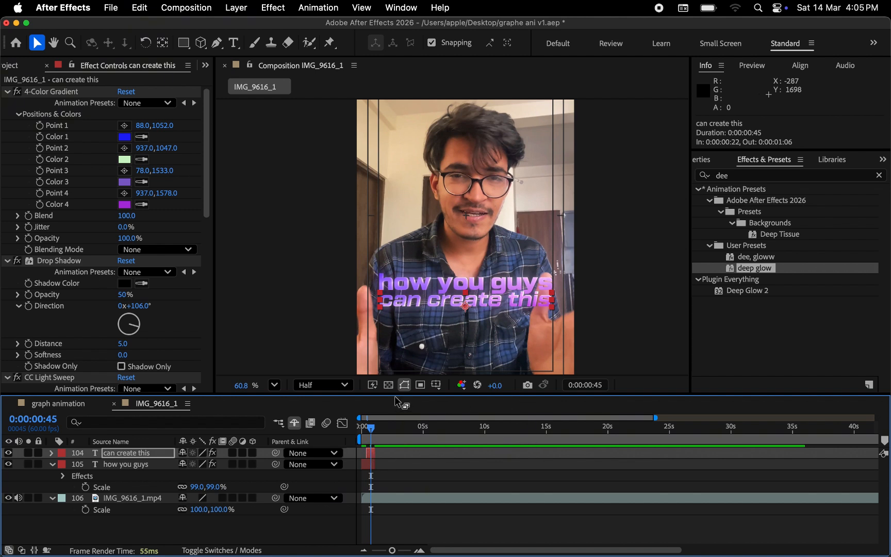
Step: Collapse the CC Light Sweep settings on "can create this" and lower the layer's Deep Glow 2 radius
scroll(62, 309, "down", 5)
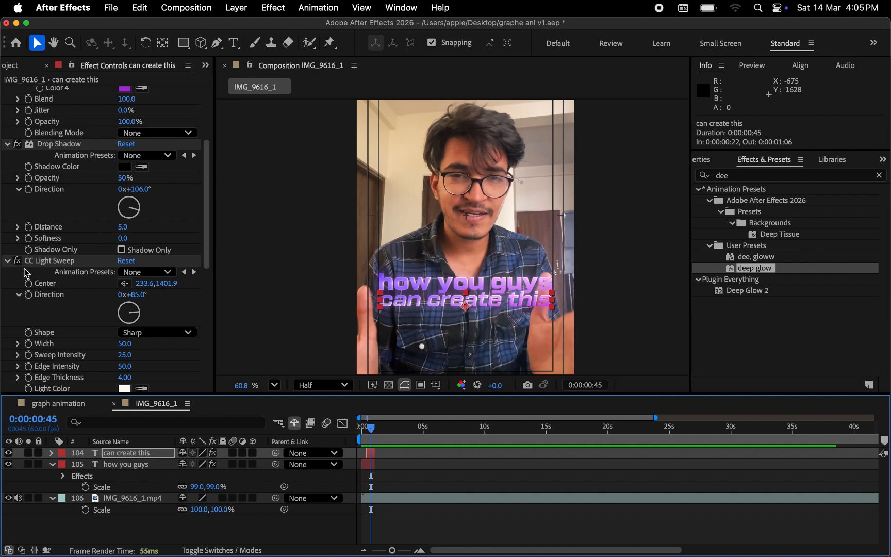
left_click(8, 260)
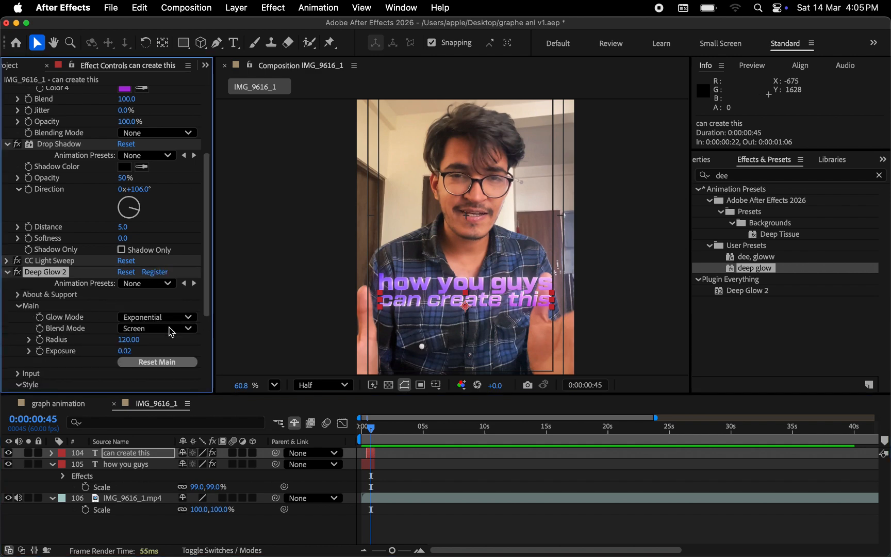
scroll(102, 211, "up", 5)
scroll(102, 212, "down", 10)
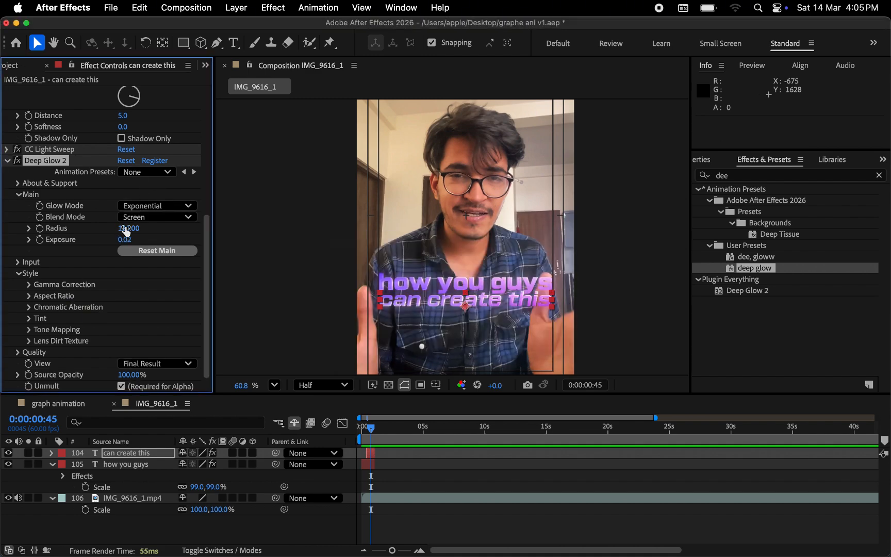
left_click_drag(126, 232, 96, 227)
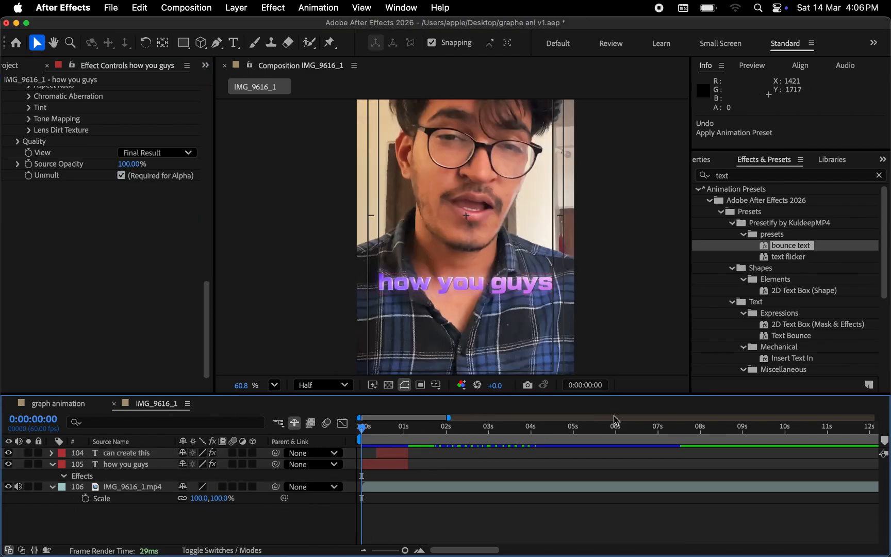
Step: Apply the "bounce text" user preset to the "how you guys" text layer at the start of the composition
left_click(372, 469)
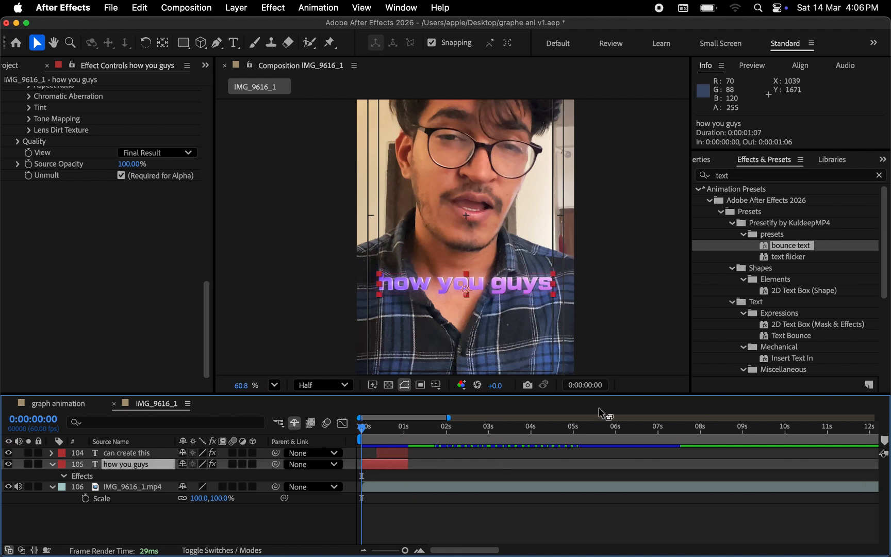
scroll(842, 278, "down", 6)
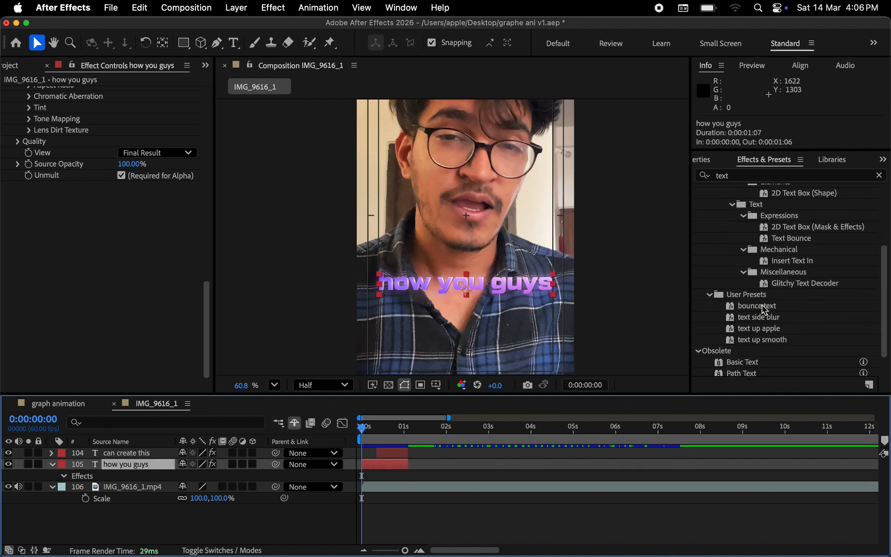
left_click_drag(764, 308, 369, 471)
Step: Play back the composition from the start to review the bounce animation on the "how you guys" text
key("space")
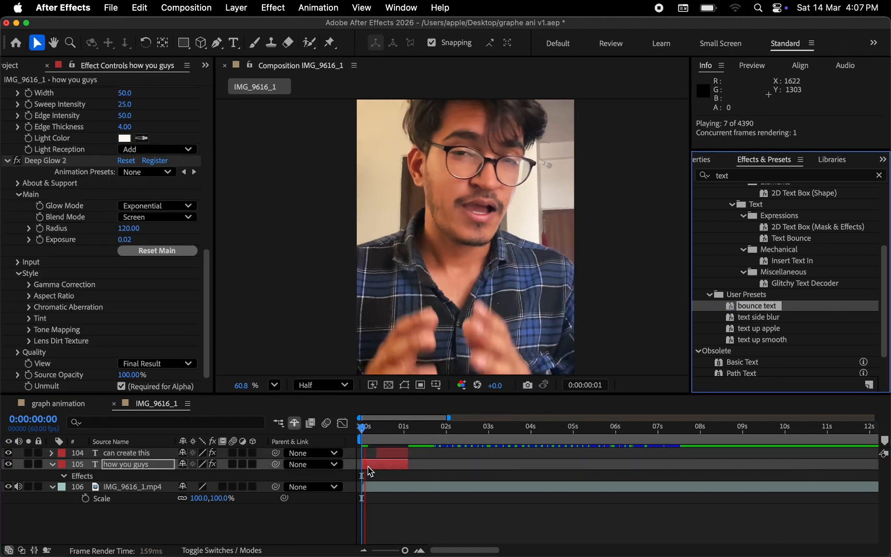
key("space")
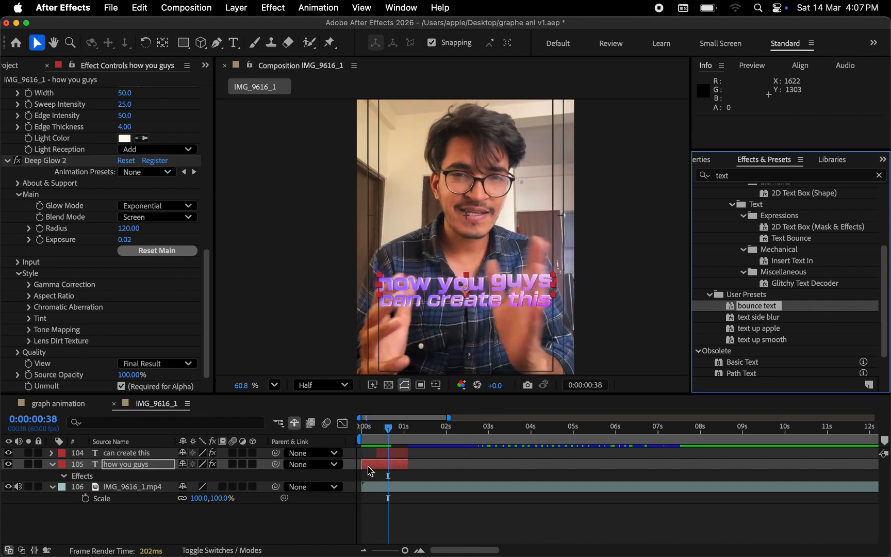
left_click(363, 427)
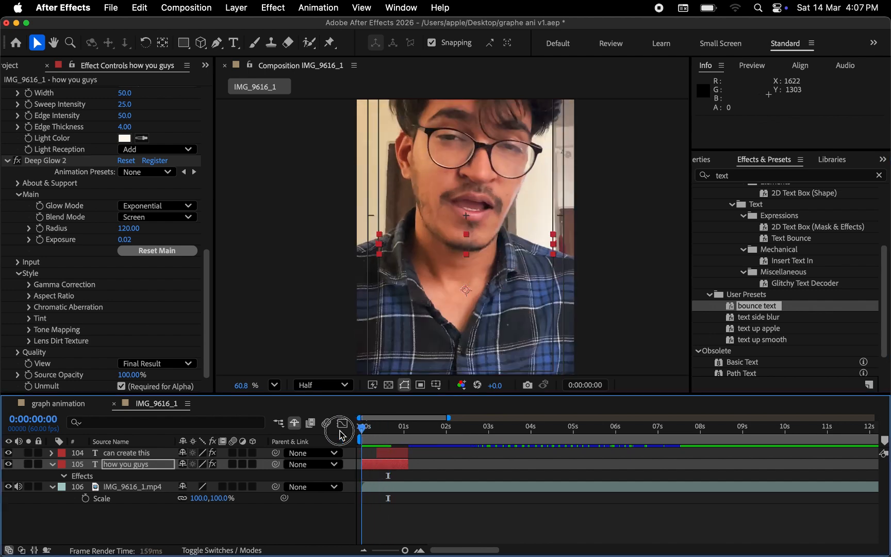
key("space")
key("space")
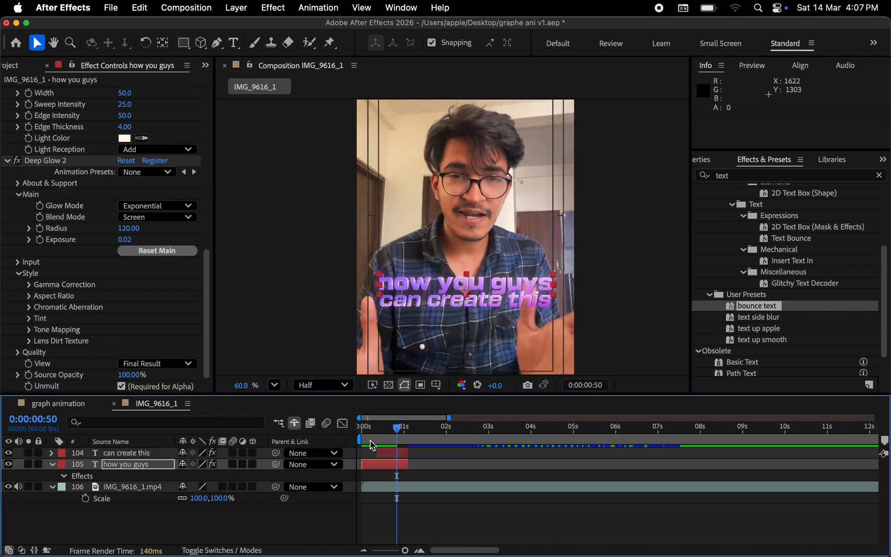
key("space")
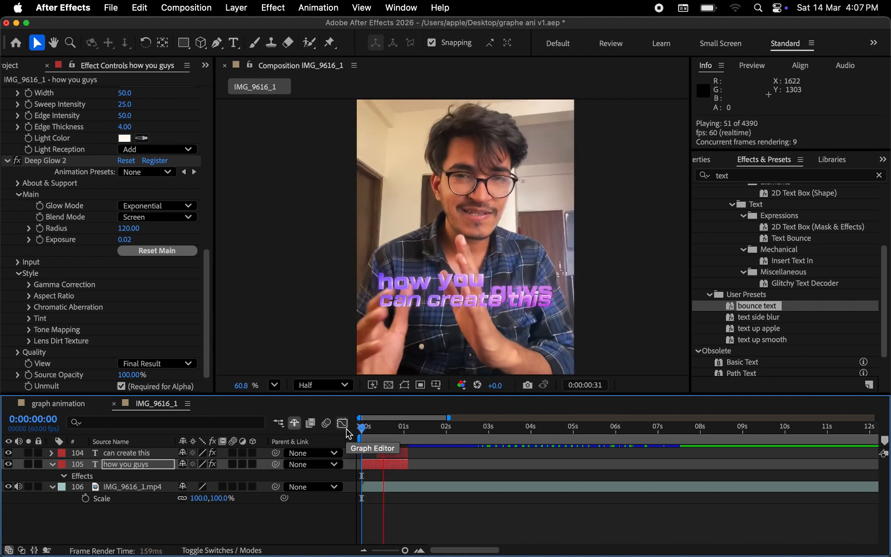
key("space")
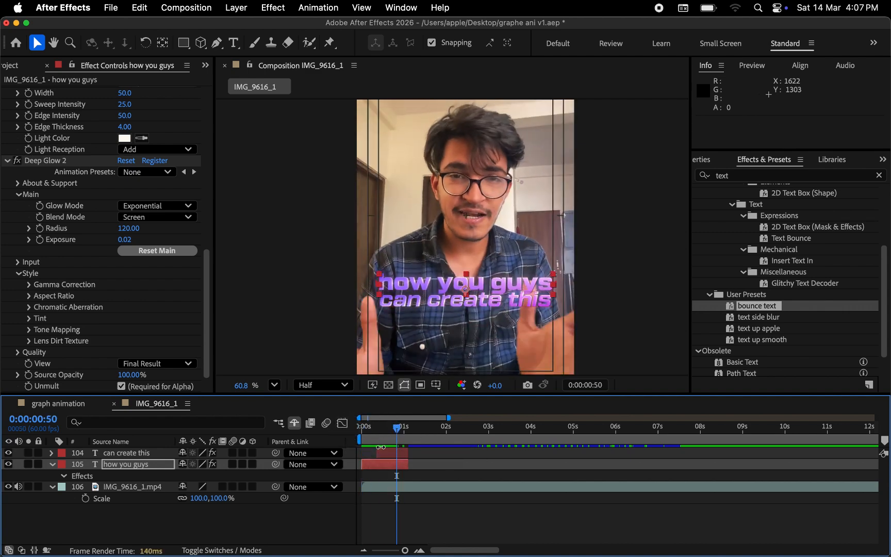
Step: Examine the Expression Selector's Amount expression on the "how you guys" layer, including its delay, freq, amplitude and decay lines
key("u")
key("u")
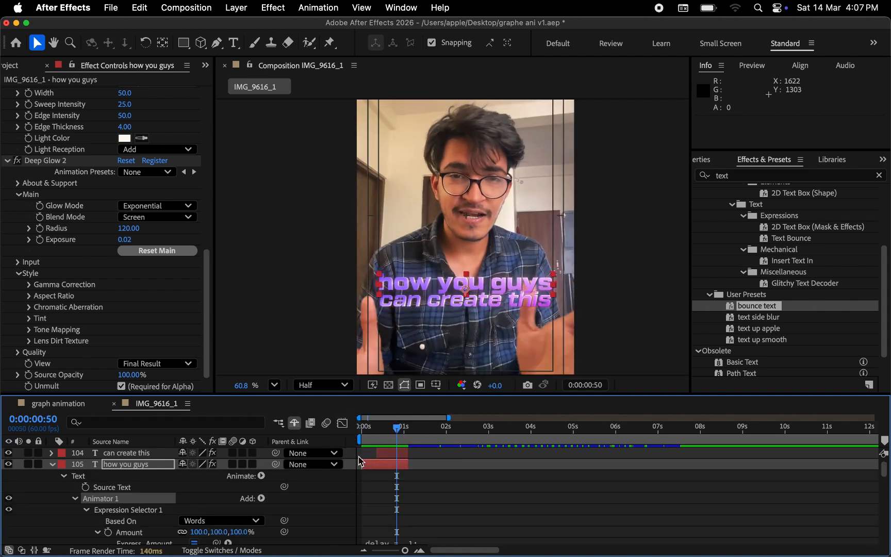
scroll(206, 509, "down", 3)
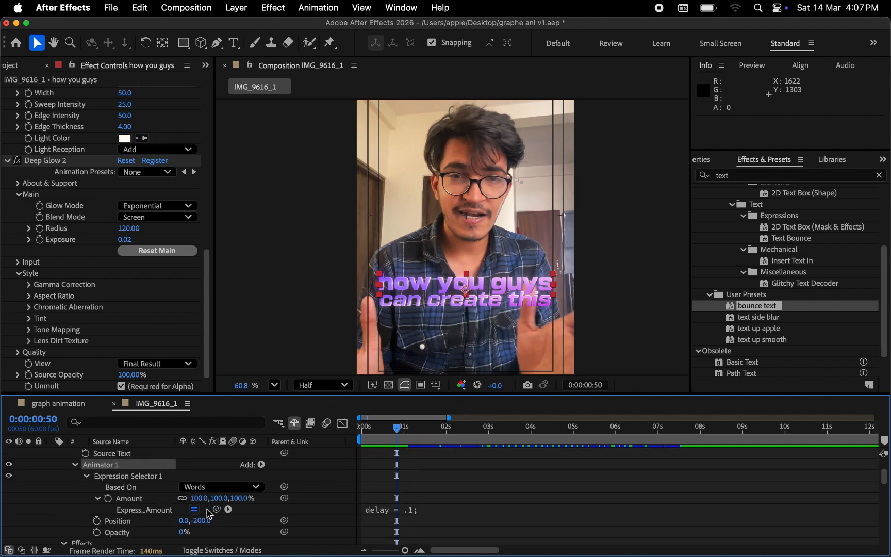
left_click(381, 512)
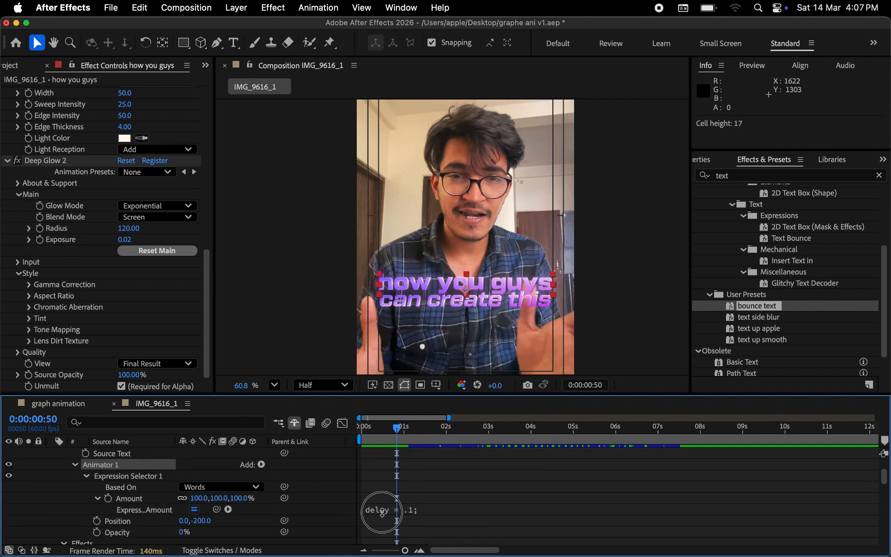
left_click(448, 506)
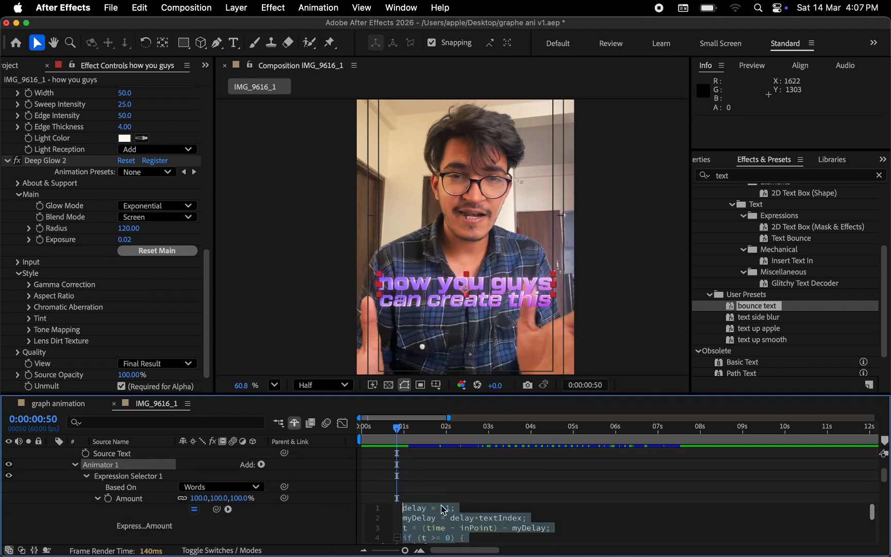
left_click(474, 510)
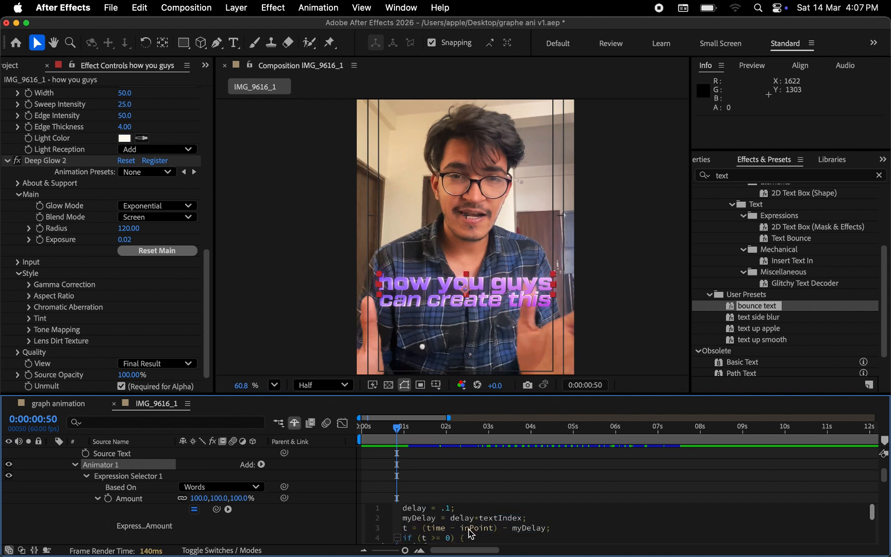
scroll(470, 535, "down", 3)
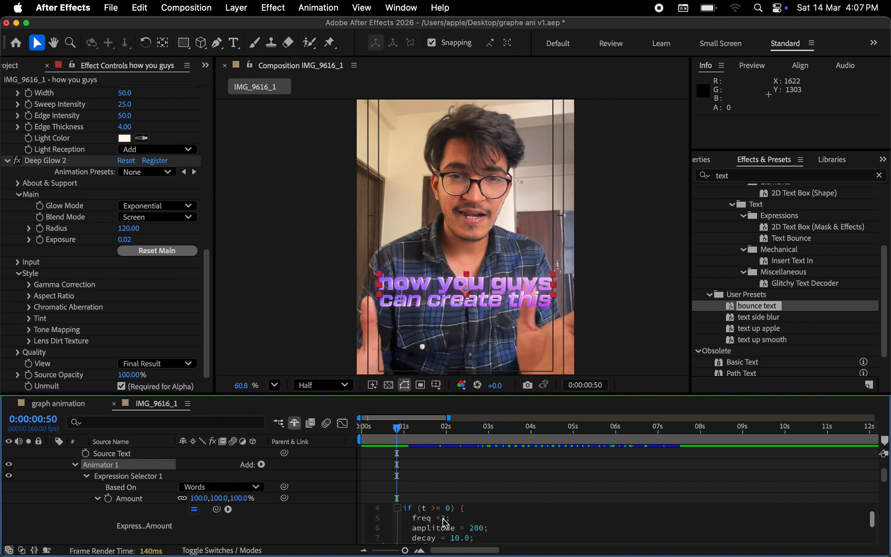
scroll(451, 525, "down", 1)
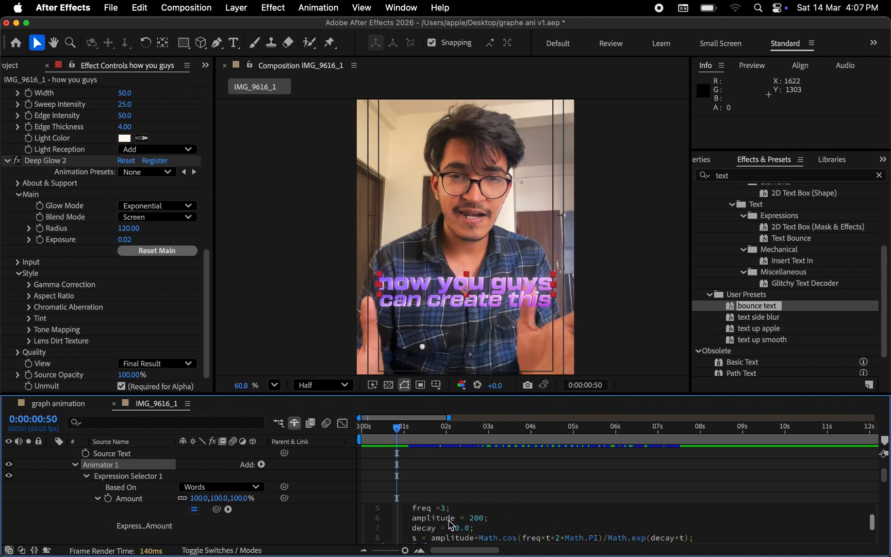
scroll(451, 525, "up", 1)
left_click(445, 520)
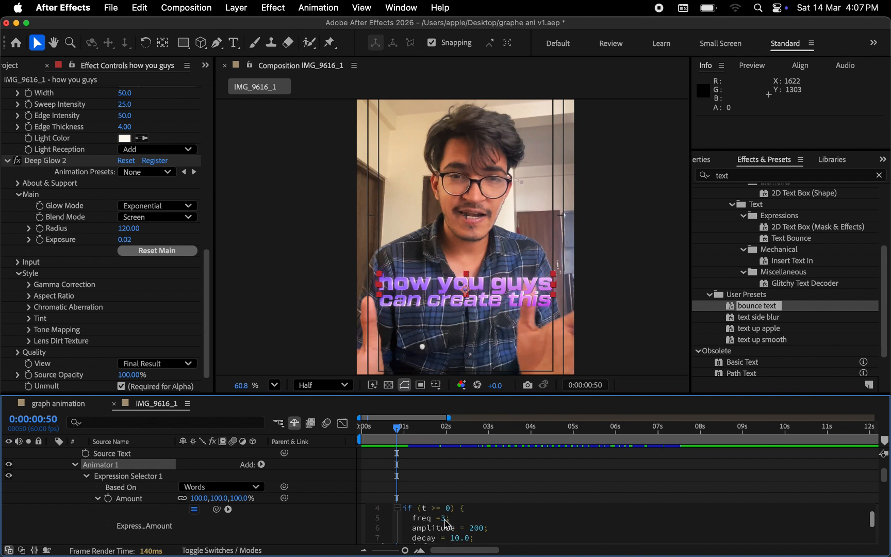
double_click(471, 527)
left_click(433, 488)
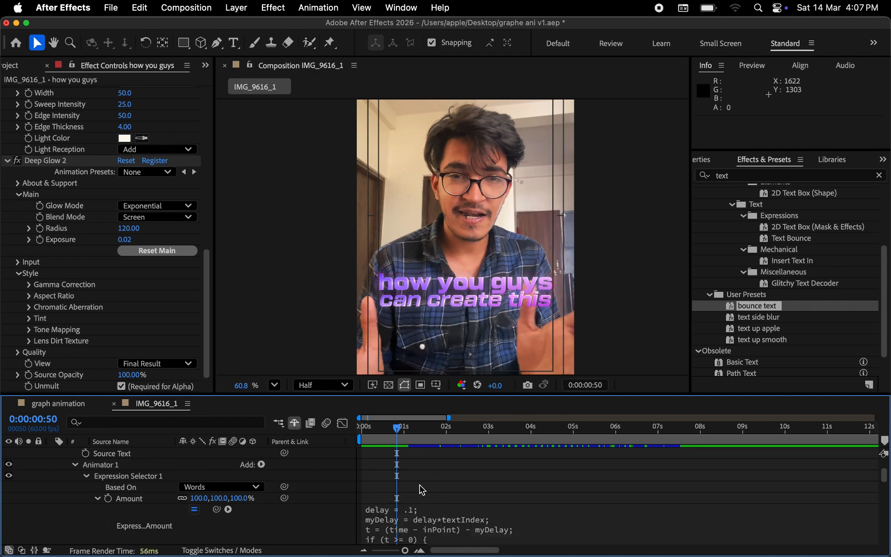
Step: Replay the opening second several times to check the word-by-word bounce of "how you guys"
key("Home")
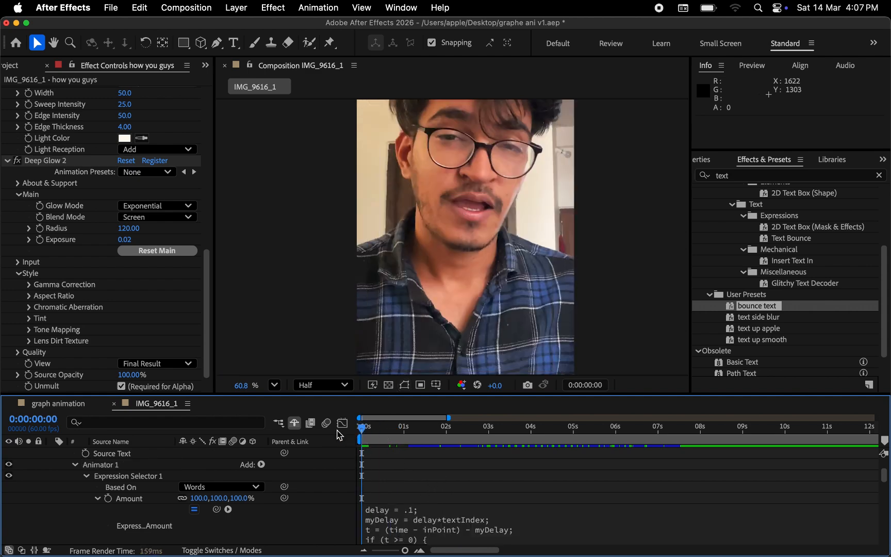
key("space")
key("space")
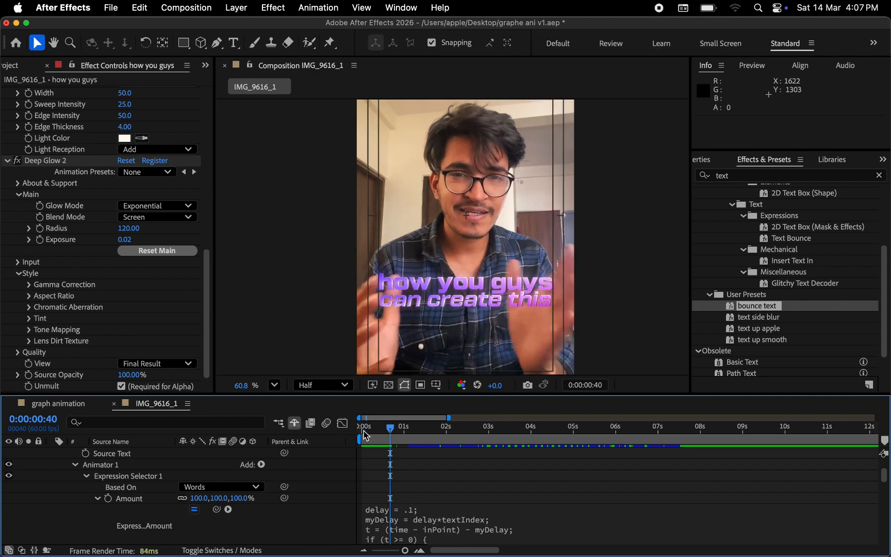
left_click(363, 431)
key("space")
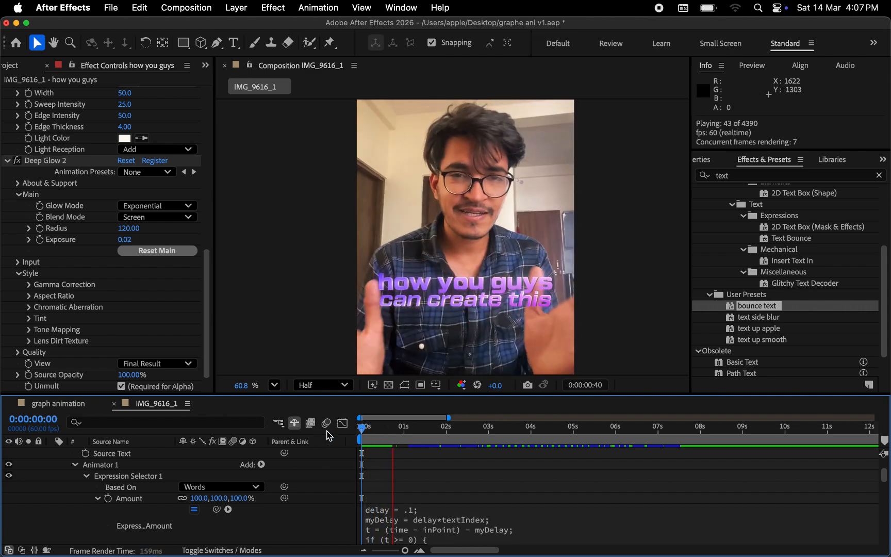
key("apostrophe")
left_click(363, 431)
key("space")
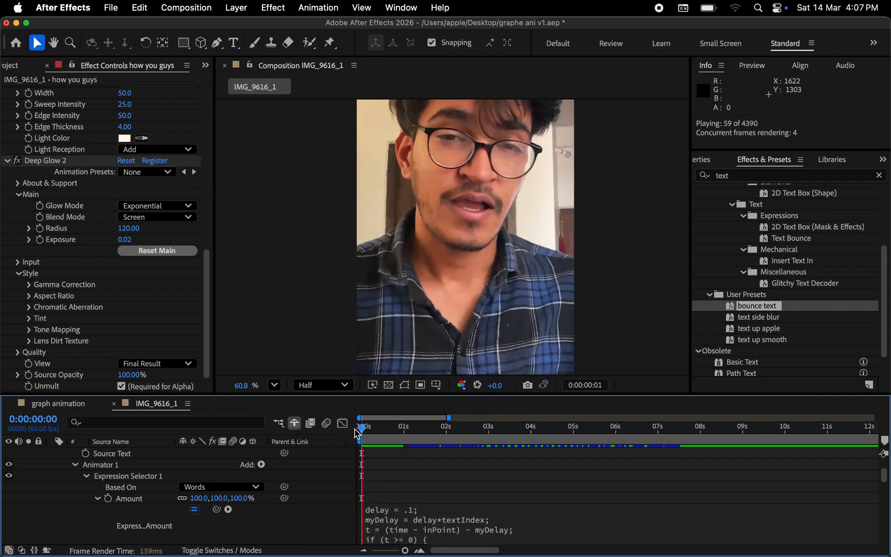
key("space")
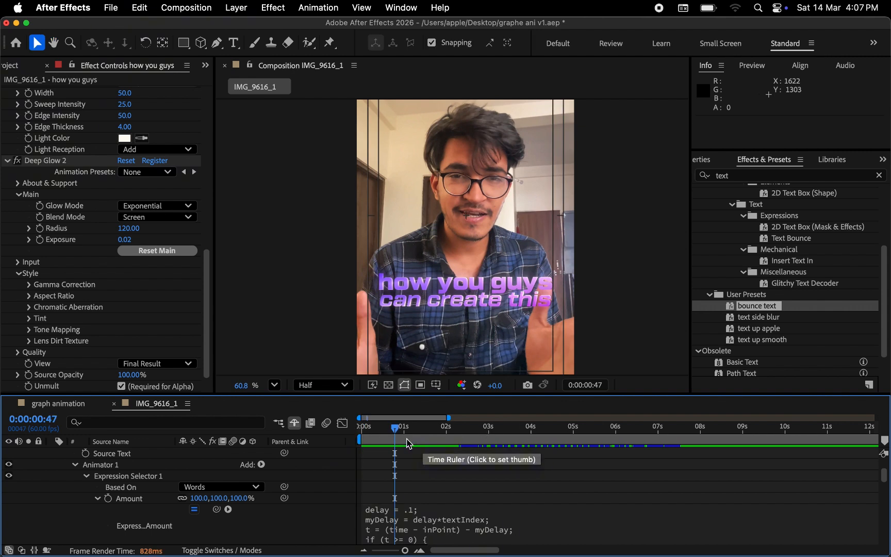
Step: Collapse the "how you guys" layer and apply the "text side blur" user preset to the "can create this" layer at 0:00:00:40
left_click(390, 428)
scroll(396, 480, "up", 3)
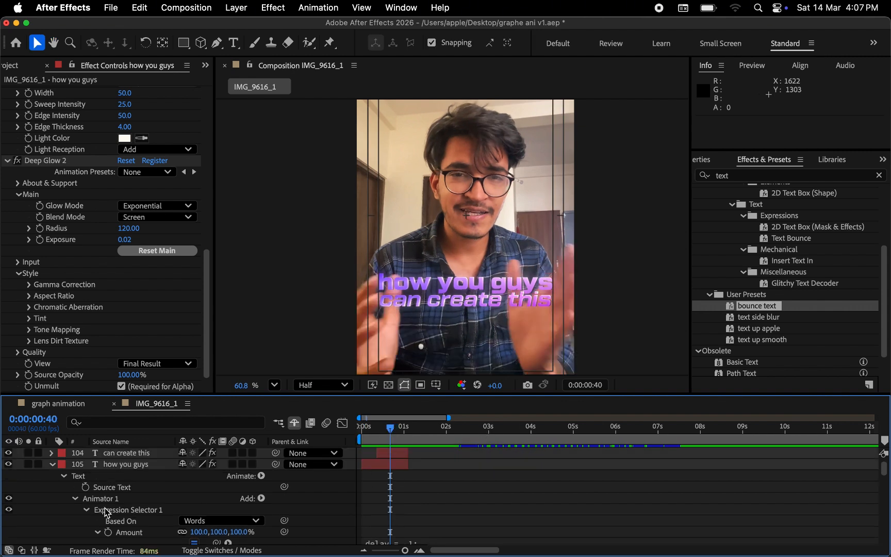
left_click(52, 464)
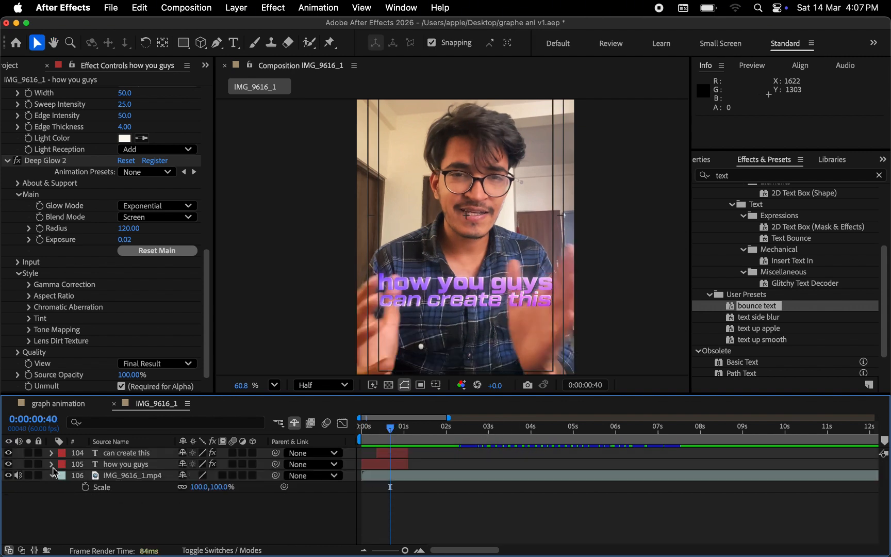
left_click(396, 457)
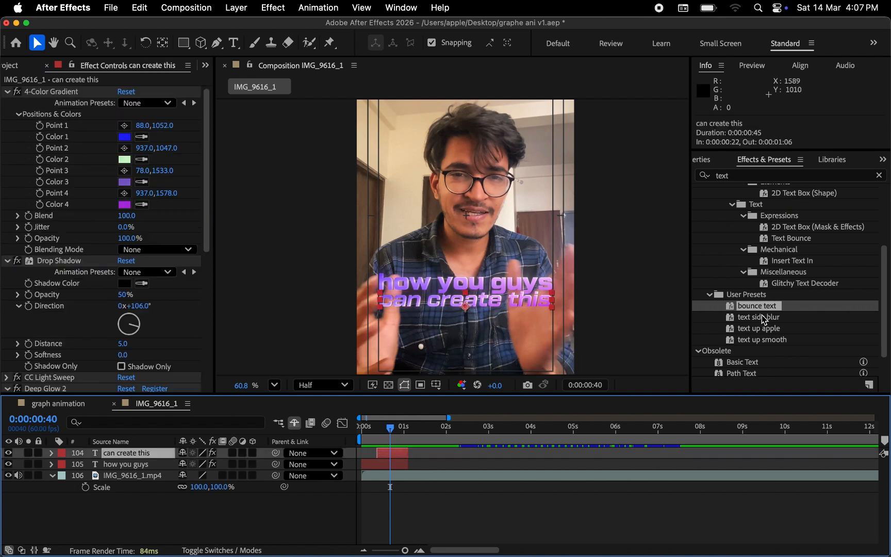
left_click_drag(764, 317, 386, 451)
Step: Play back the caption section to review the side blur entrance of "can create this"
key("space")
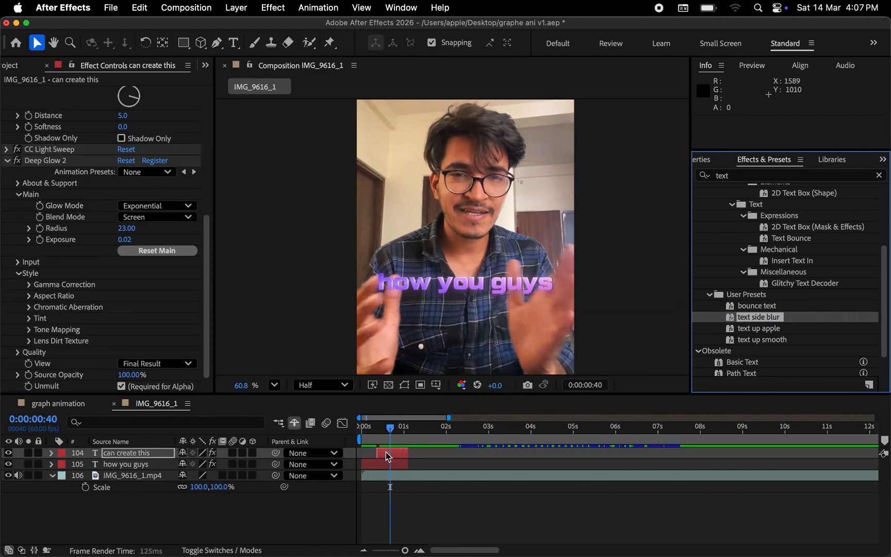
key("space")
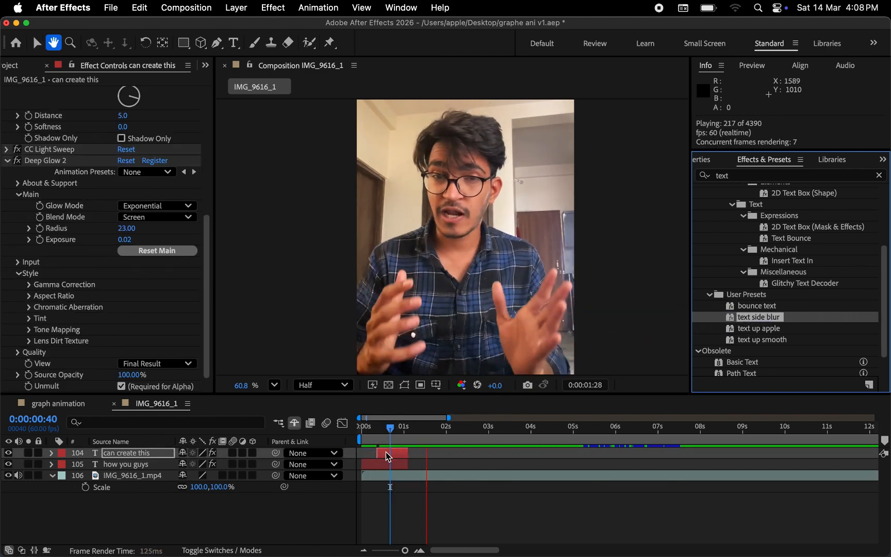
left_click(375, 430)
key("space")
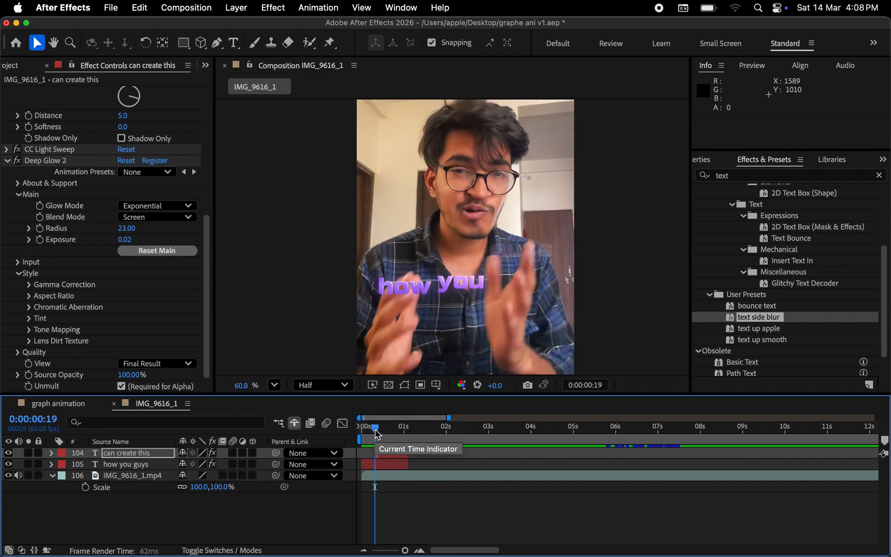
key("space")
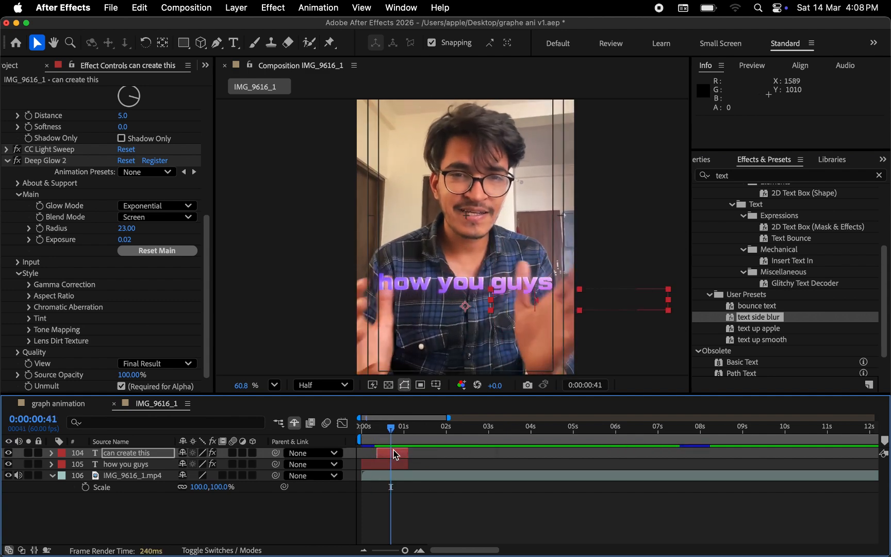
Step: Move the ending Range Selector 1 Offset keyframe of "can create this" to about 0:00:00:54 and preview the captions from the start
key("u")
left_click_drag(423, 475, 402, 479)
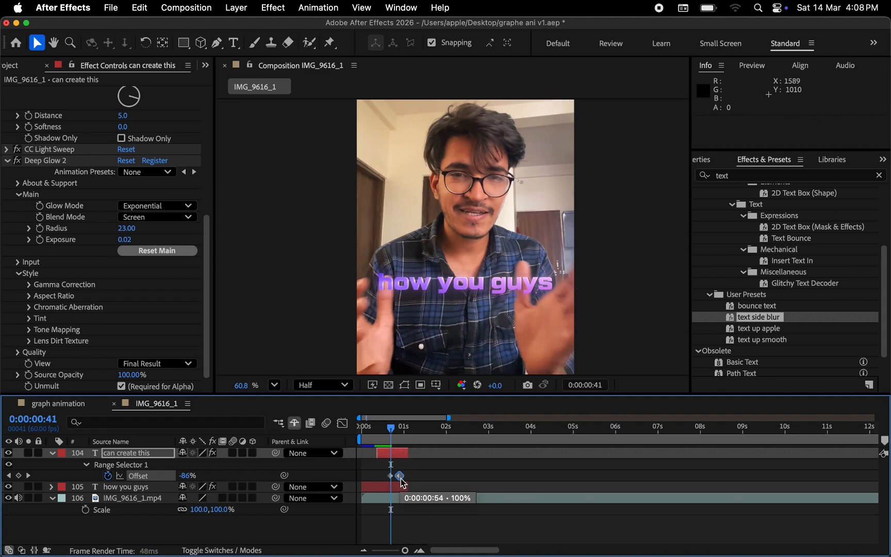
key("space")
key("space")
key("space")
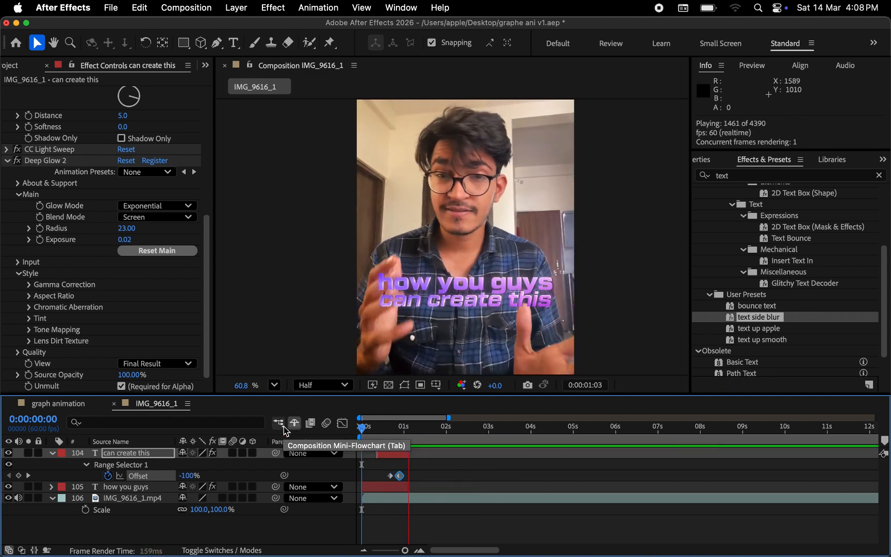
key("space")
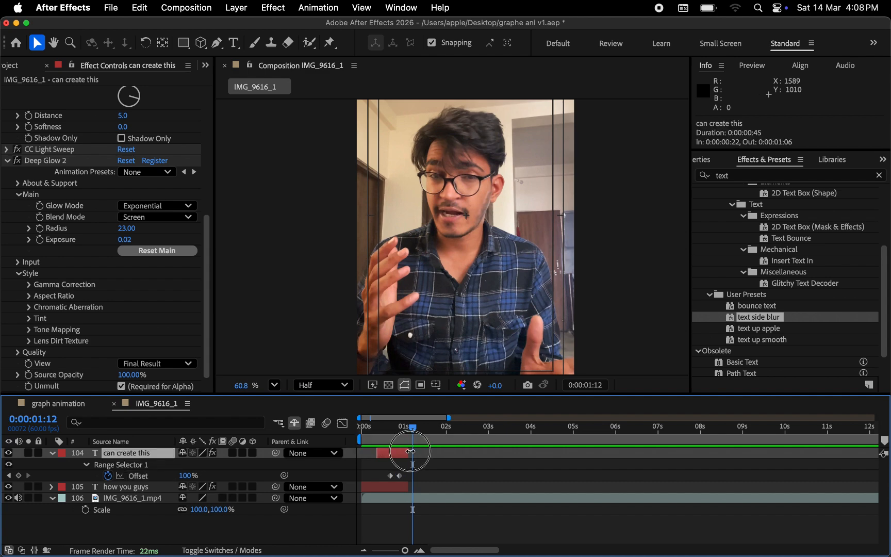
Step: Extend the end of "can create this" to 0:00:01:12 and "how you guys" to about 0:00:01:10, and collapse the layer properties
left_click_drag(411, 451, 413, 453)
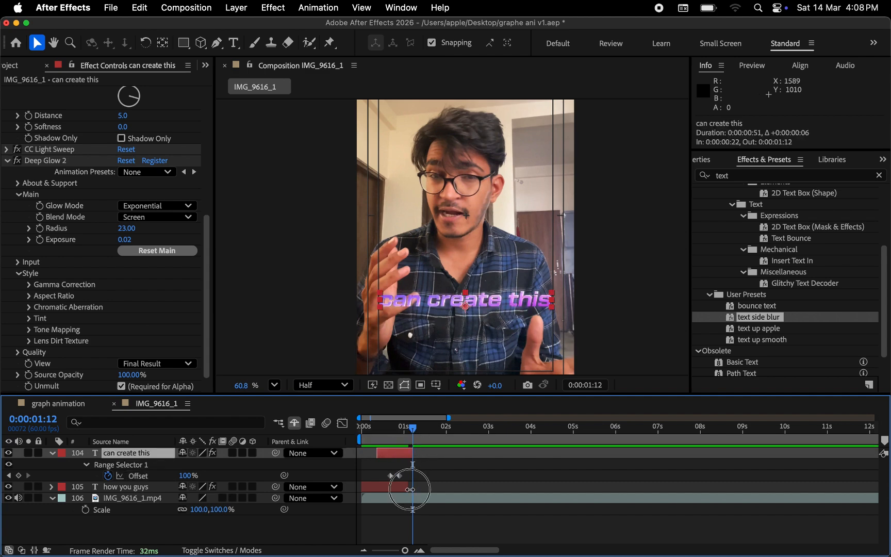
left_click_drag(411, 491, 413, 490)
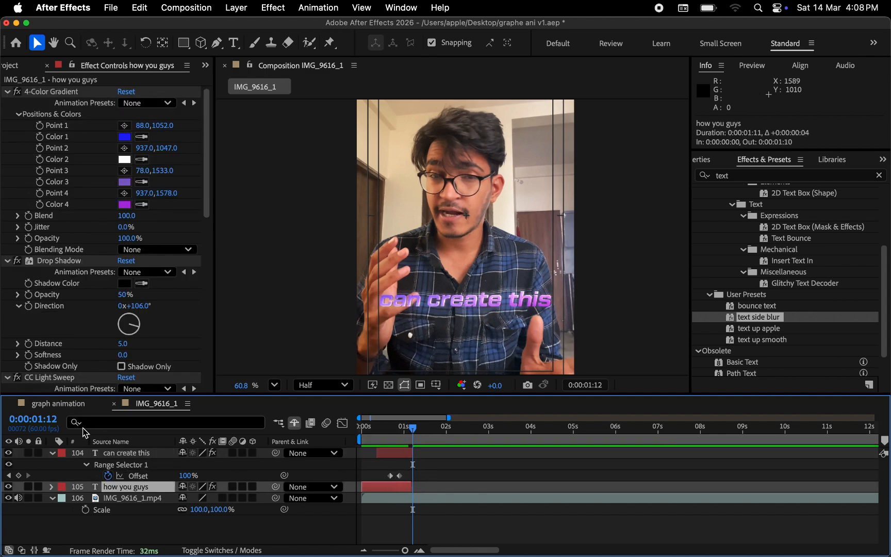
left_click(53, 453)
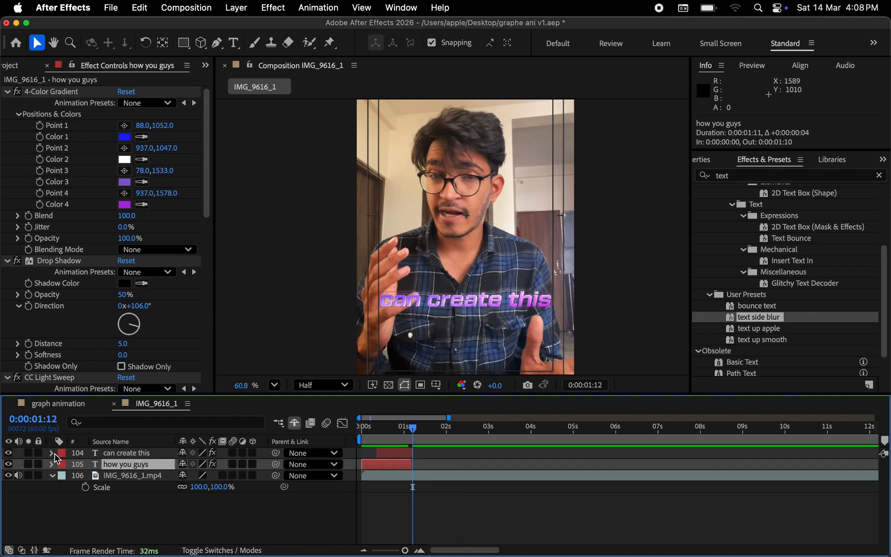
Step: Pre-compose the two text layers, moving all attributes and adjusting the duration to their time span, and scrub through the result
left_click(111, 454, "shift")
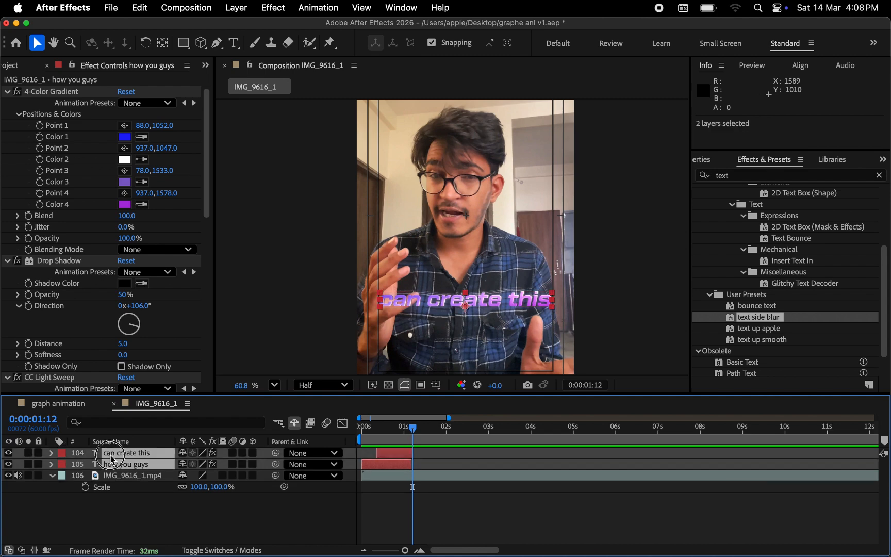
right_click(112, 459)
left_click(175, 447)
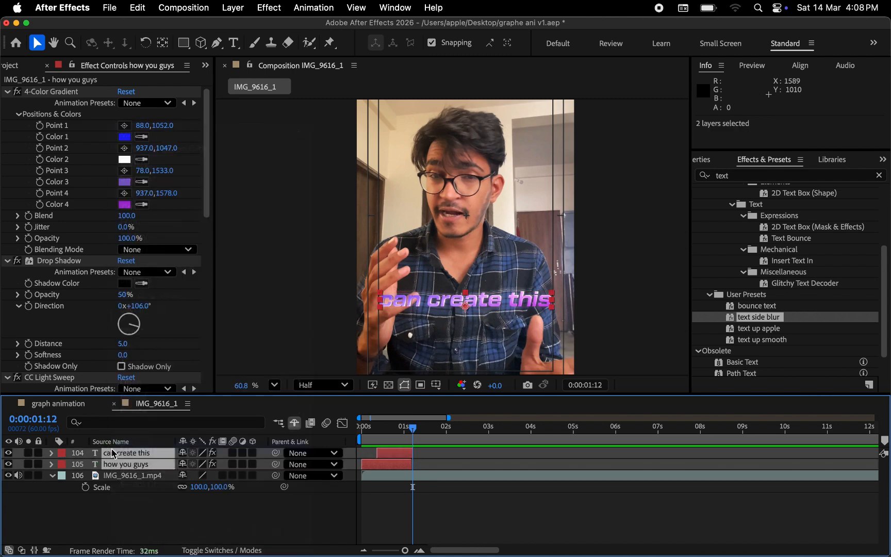
left_click(556, 388)
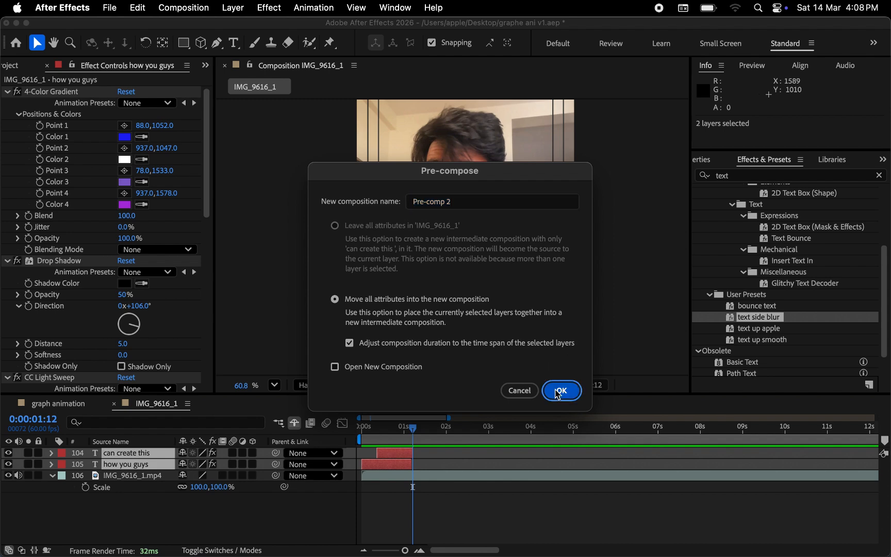
left_click_drag(399, 436, 364, 436)
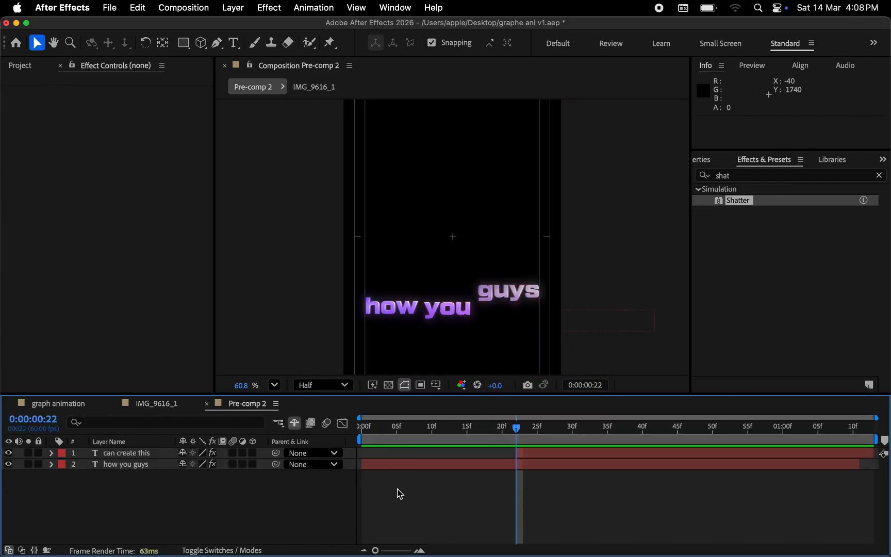
Step: Add an adjustment layer above the two caption text layers in Pre-comp 2
right_click(397, 491)
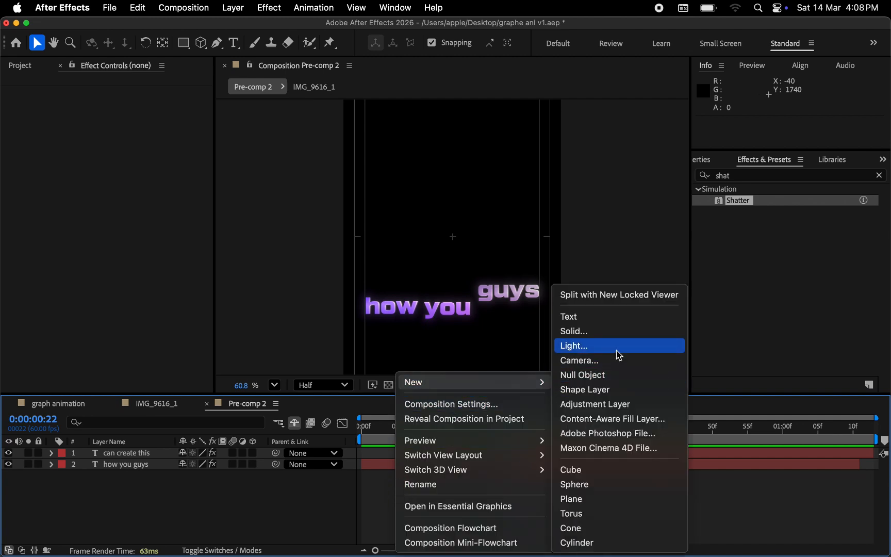
left_click(238, 499)
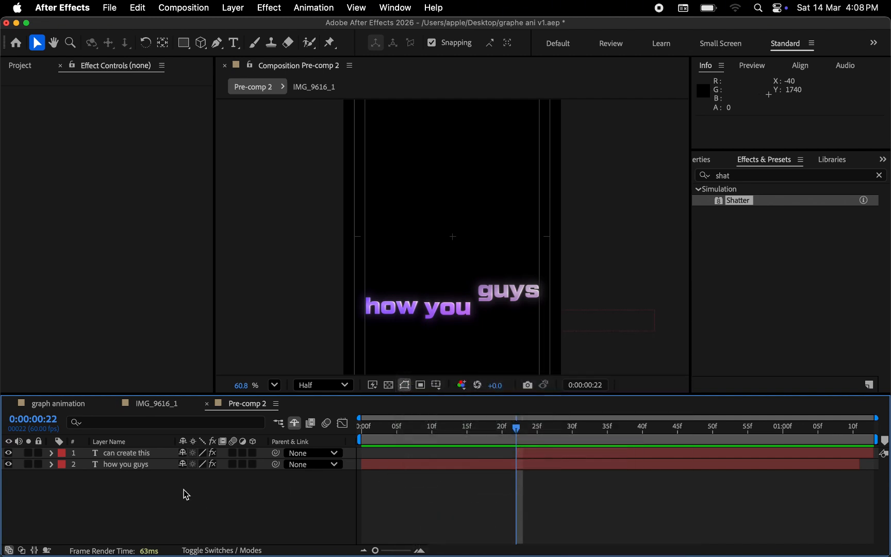
right_click(512, 491)
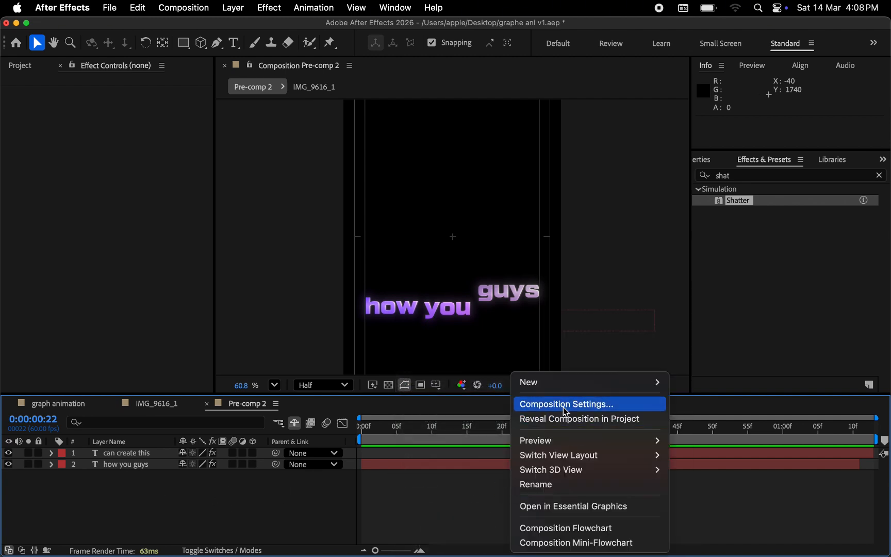
mouse_move(557, 382)
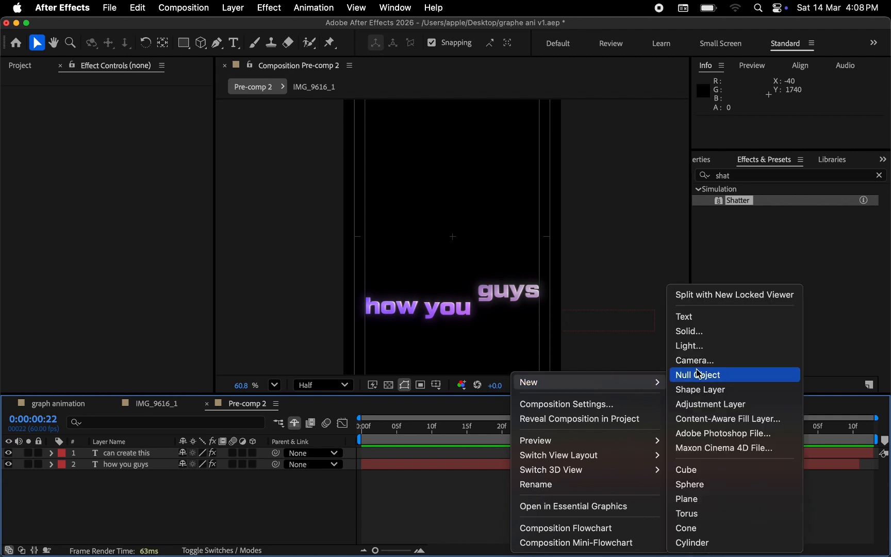
left_click(706, 406)
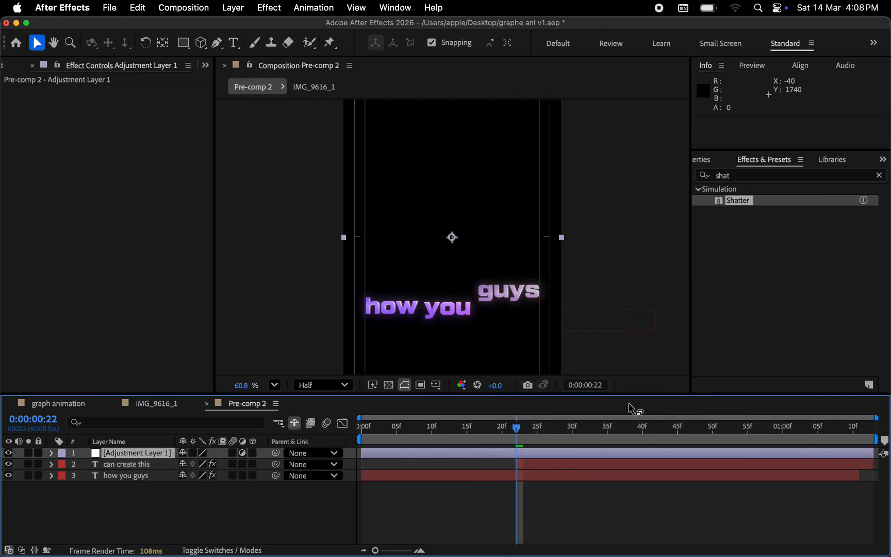
Step: Start the adjustment layer at 0:00:00:50 and apply the Shatter effect to it
left_click(748, 204)
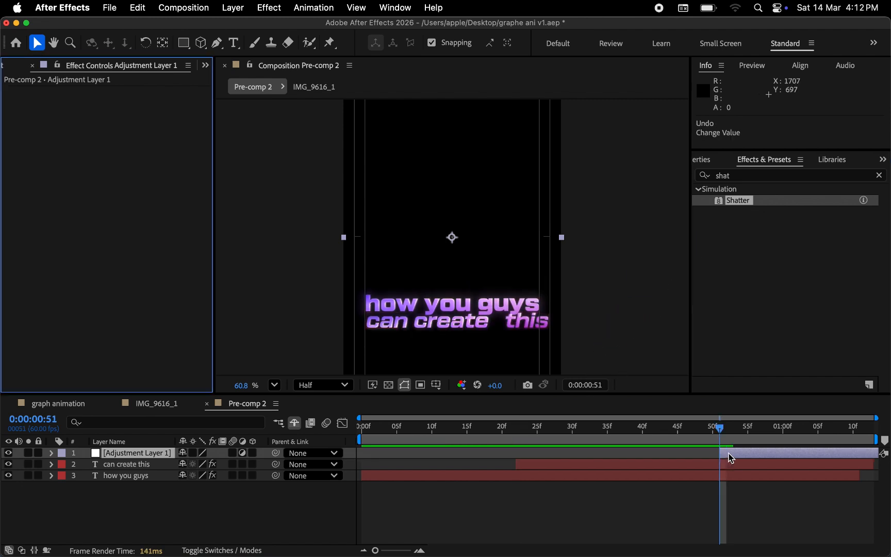
left_click_drag(731, 458, 724, 456)
mouse_move(747, 204)
left_mouse_down()
mouse_move(732, 384)
mouse_move(738, 487)
mouse_move(717, 436)
mouse_move(705, 435)
mouse_move(753, 442)
left_mouse_up()
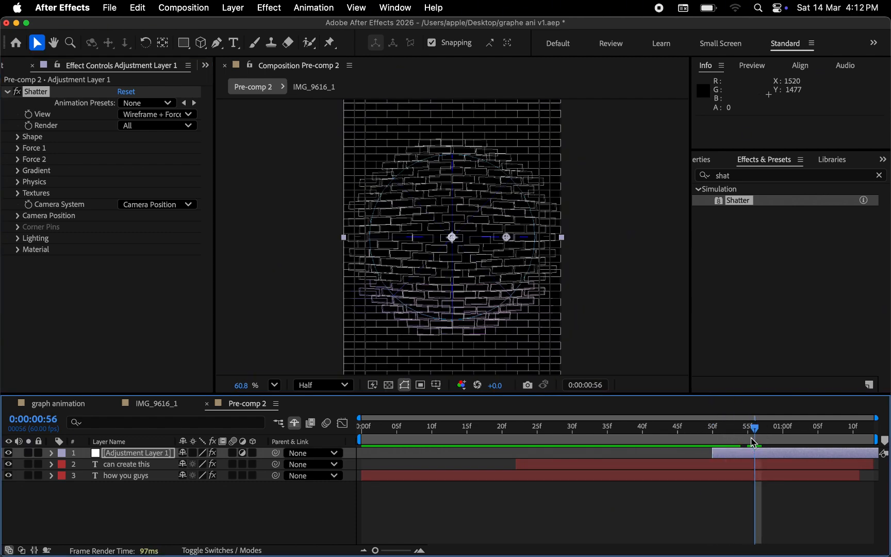
Step: Set the Shatter effect's View to Rendered and return the current time to the adjustment layer's start at 0:00:00:50
left_click(166, 114)
left_click(162, 129)
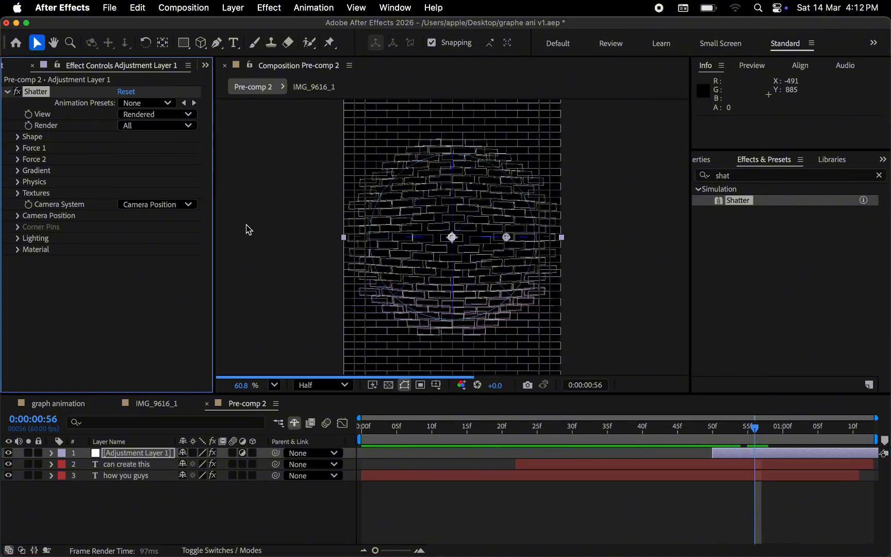
left_click_drag(732, 439, 712, 439)
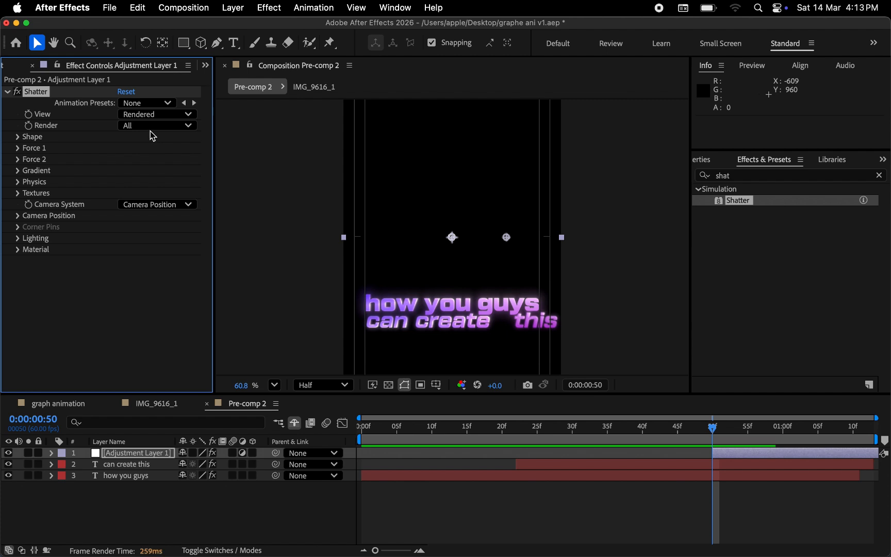
Step: Set the Shatter shape to the Glass pattern with 15.90 repetitions and an extrusion depth of 0.59
left_click(19, 138)
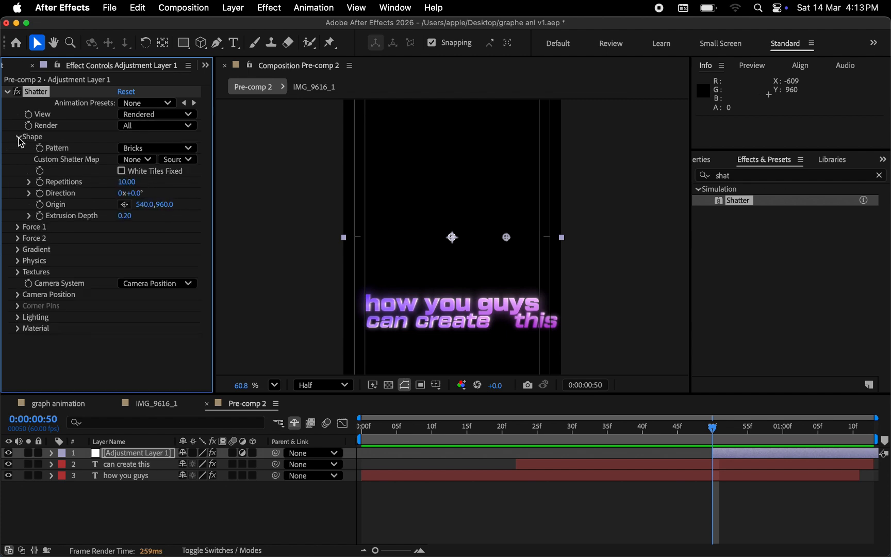
left_click(152, 148)
left_click(151, 256)
left_click_drag(130, 188, 124, 187)
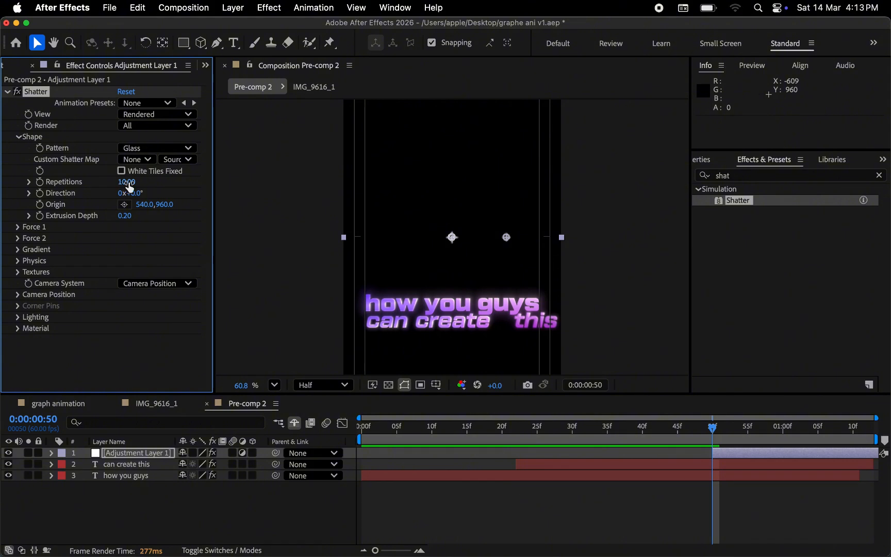
left_click(736, 436)
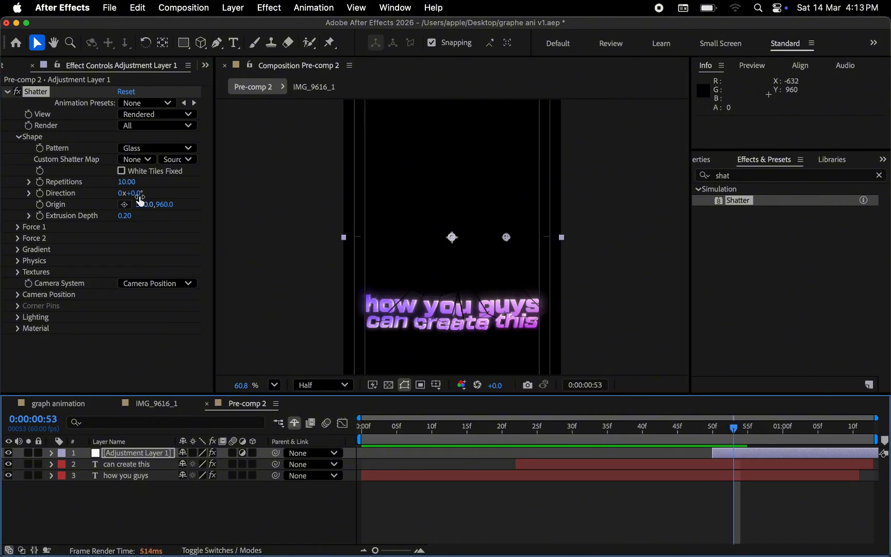
left_click_drag(126, 187, 172, 191)
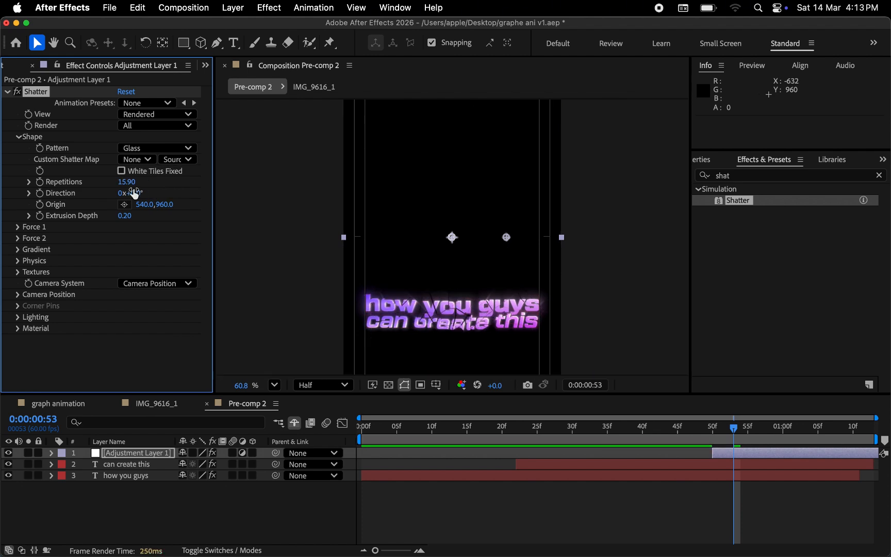
left_click_drag(129, 220, 164, 223)
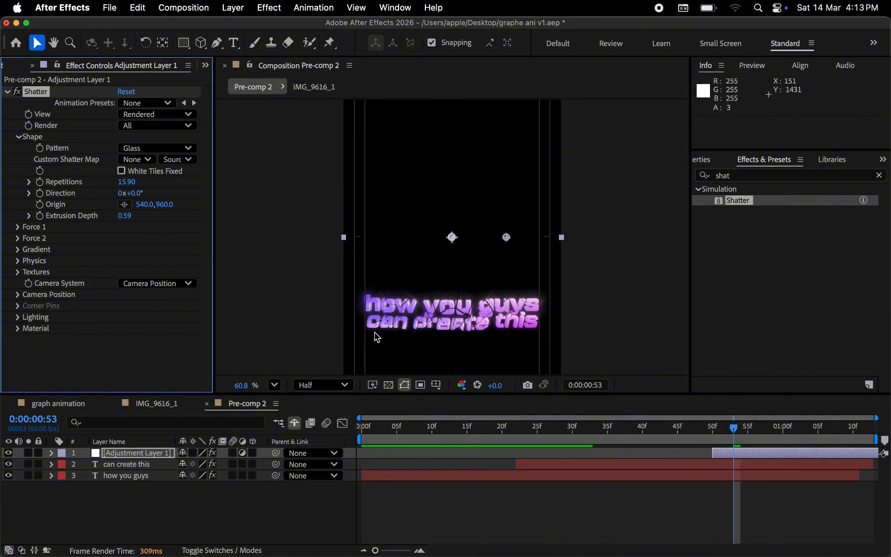
Step: Preview the shattering captions in Pre-comp 2 and over the video in the IMG_9616_1 composition
left_click(713, 440)
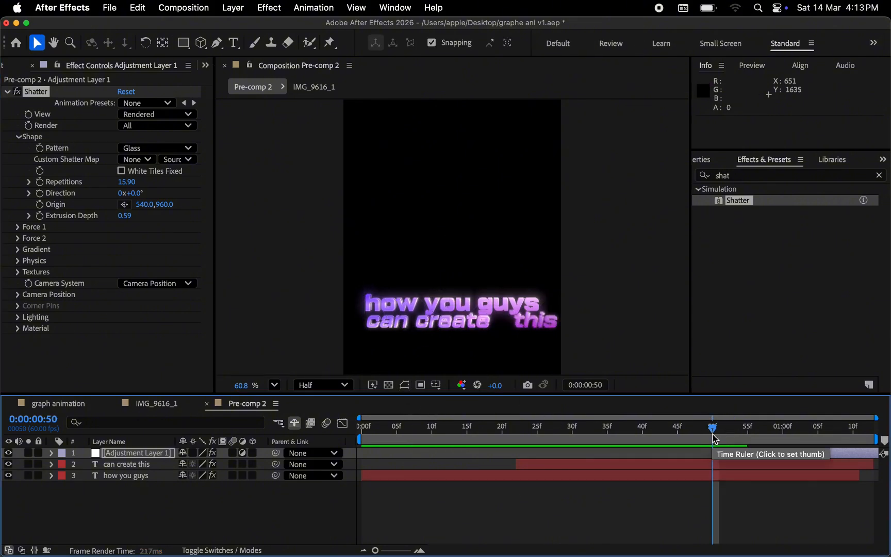
key("space")
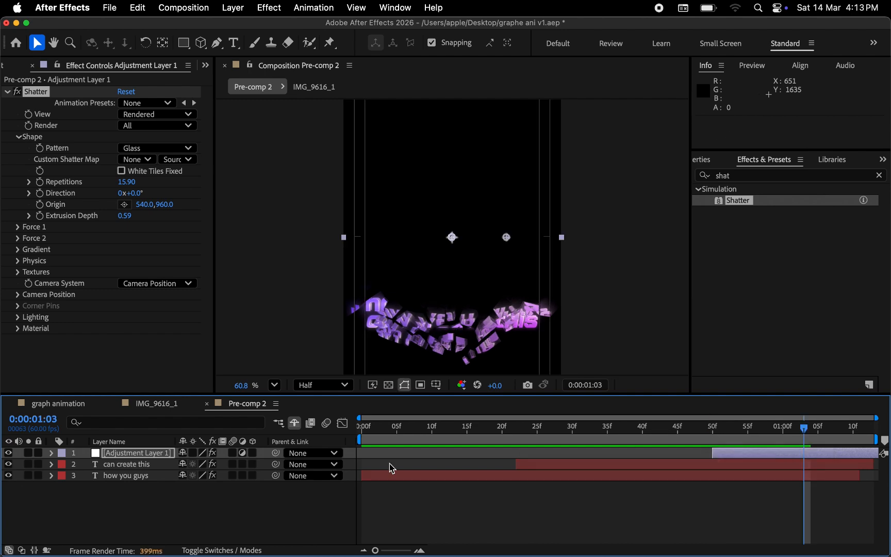
left_click(155, 404)
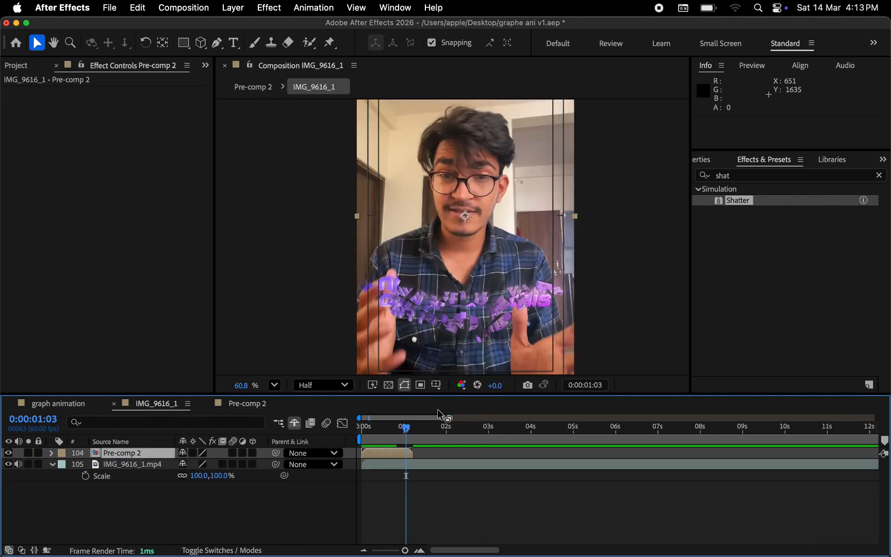
left_click_drag(402, 428, 346, 428)
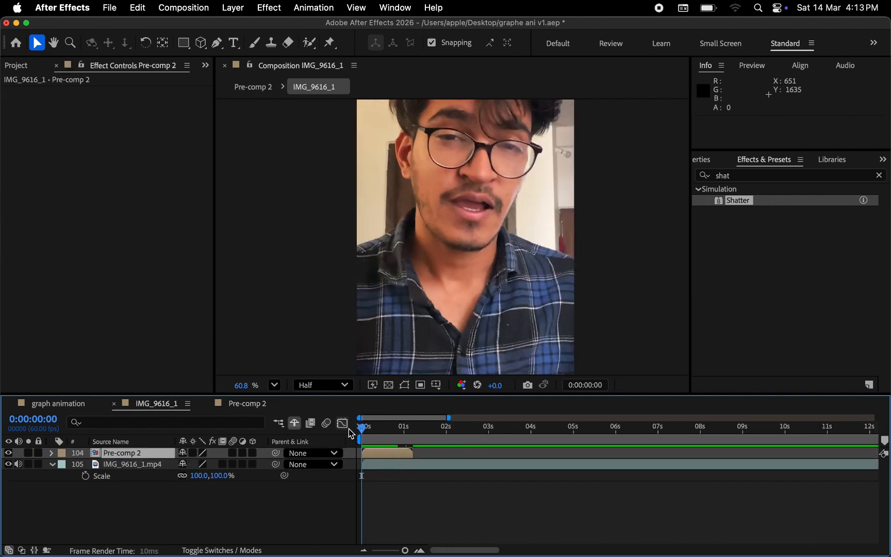
key("space")
key("space")
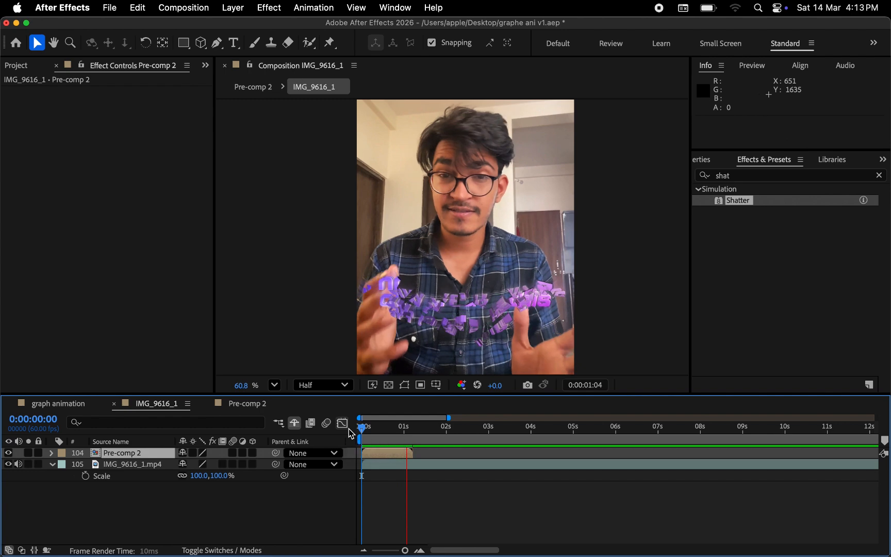
left_click_drag(407, 429, 374, 429)
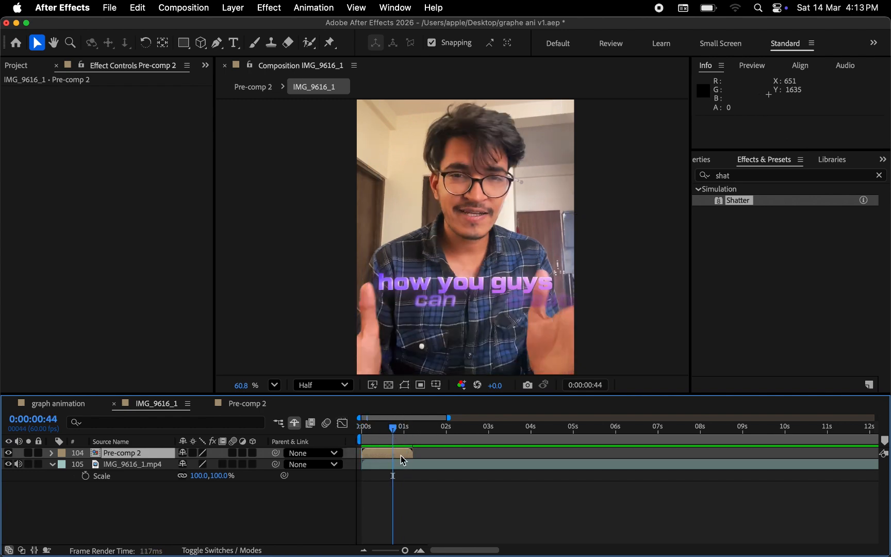
key("space")
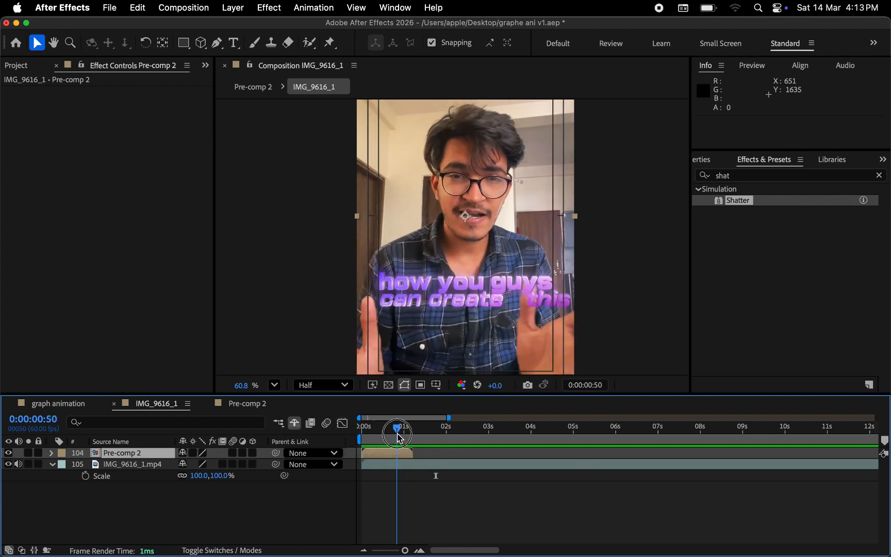
key("space")
Step: Fit the whole vertical frame in the viewer, replay the captioned video and park the current time at 0:00:01:04
left_click(273, 386)
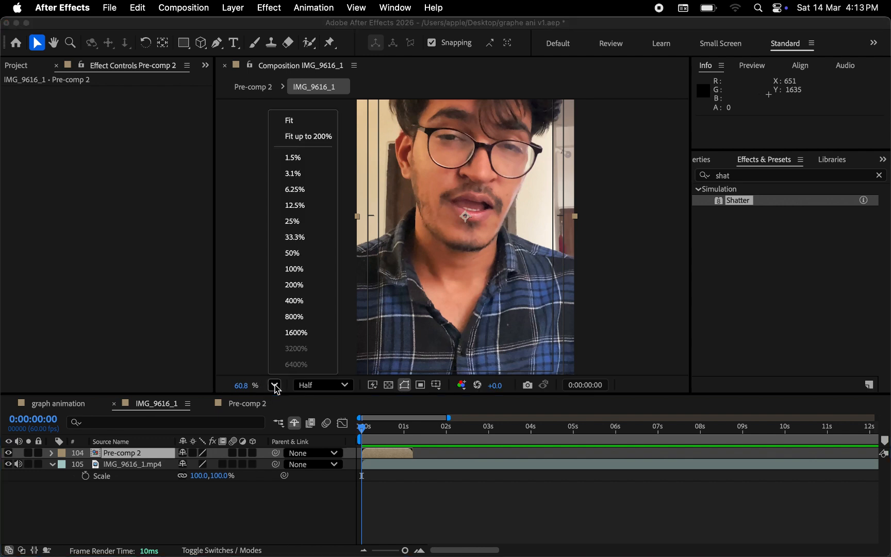
left_click(289, 118)
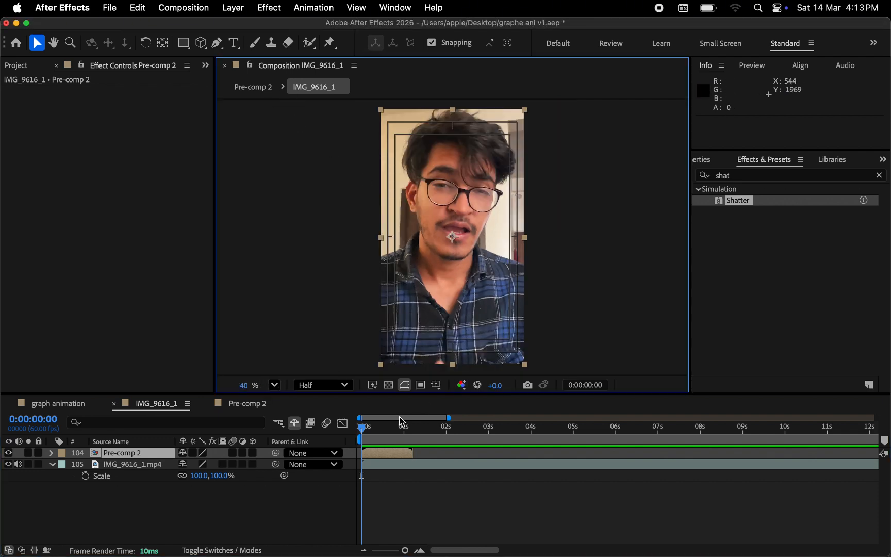
key("space")
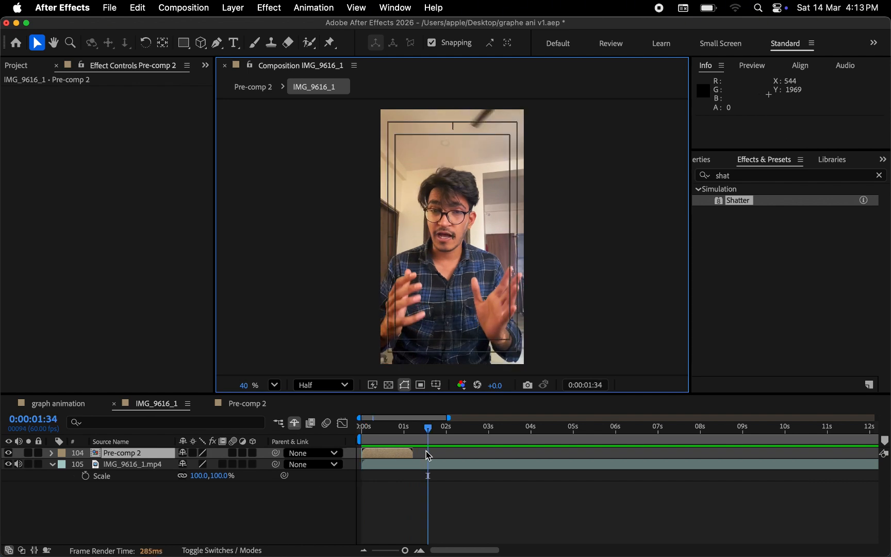
left_click_drag(364, 427, 408, 435)
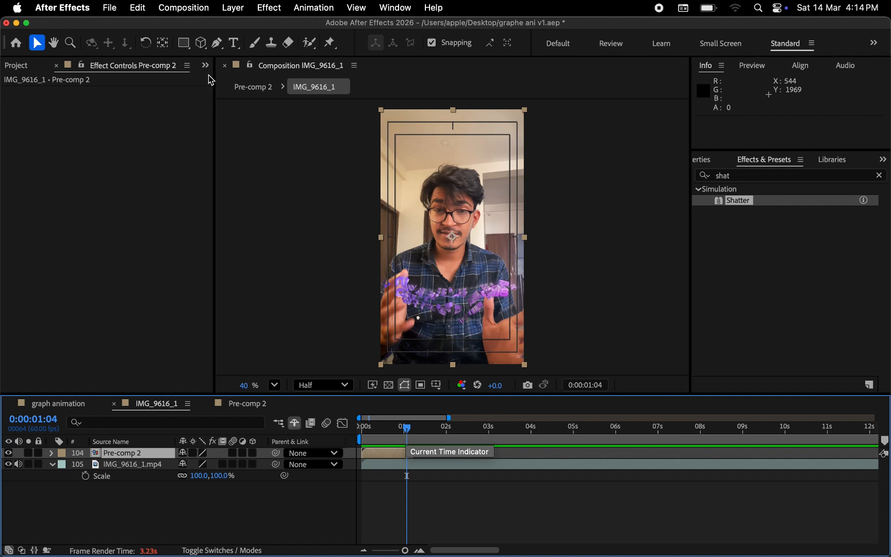
Step: Open the graph animation composition from the project to check it, and return to the IMG_9616_1 composition
key("super+i")
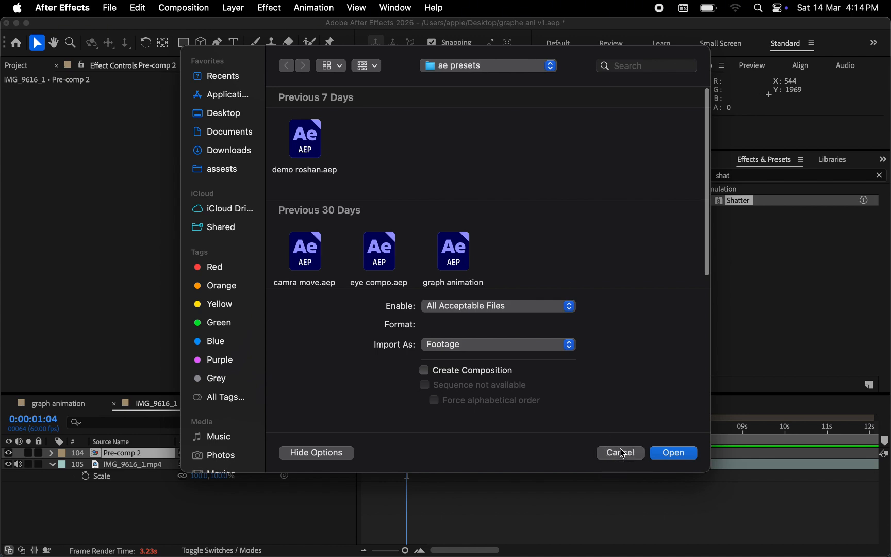
left_click(621, 453)
left_click(27, 67)
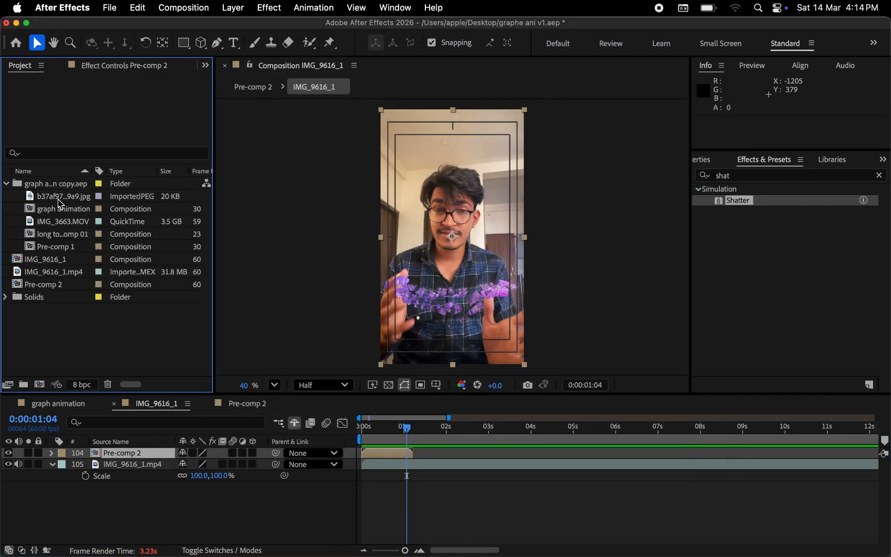
left_click(30, 212)
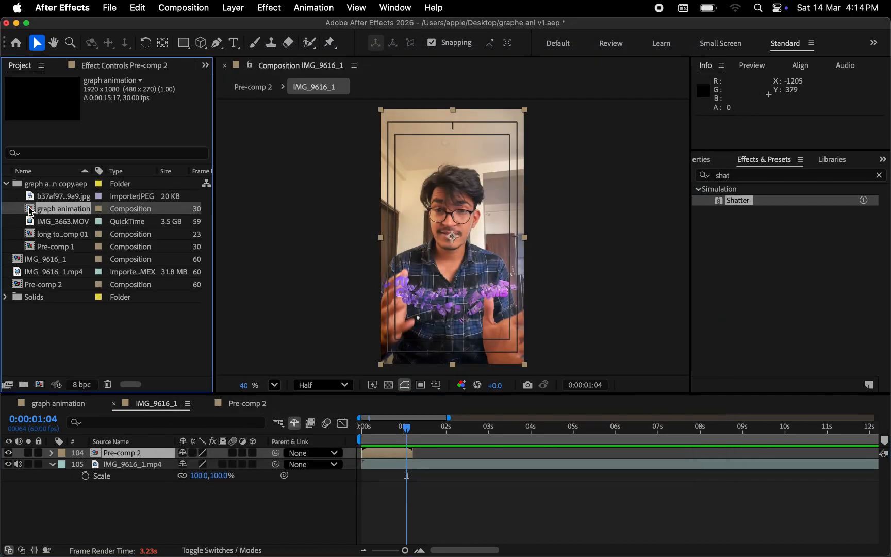
double_click(30, 211)
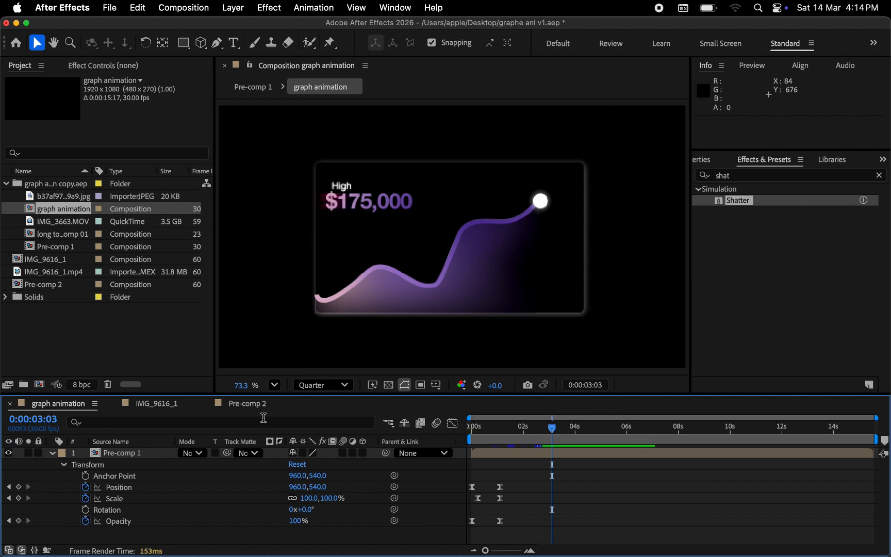
left_click(147, 405)
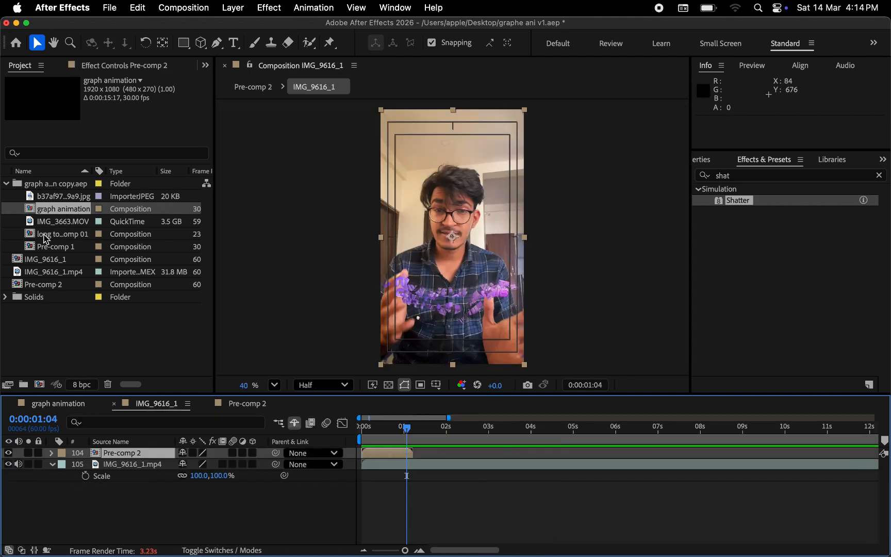
Step: Add the graph animation composition as a layer above Pre-comp 2, starting just before one second, and scrub to 0:00:04:01
left_click_drag(30, 211, 407, 454)
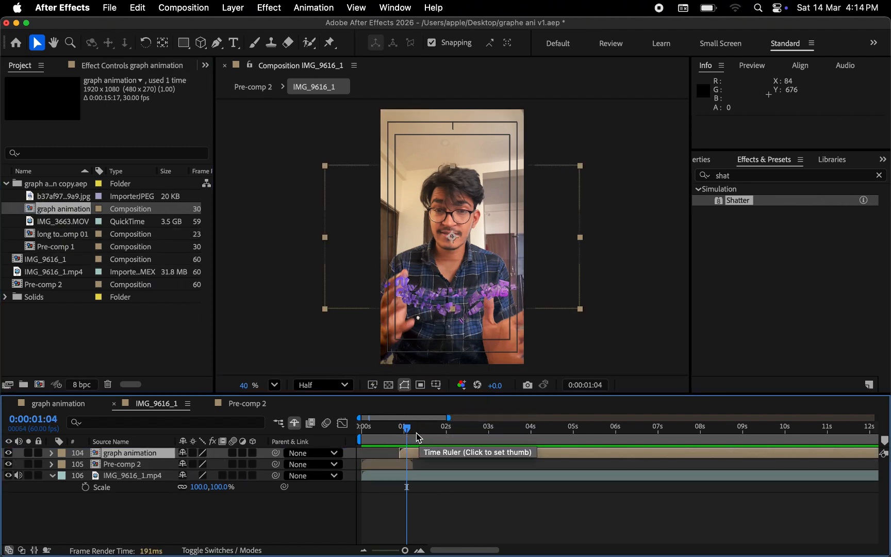
key("space")
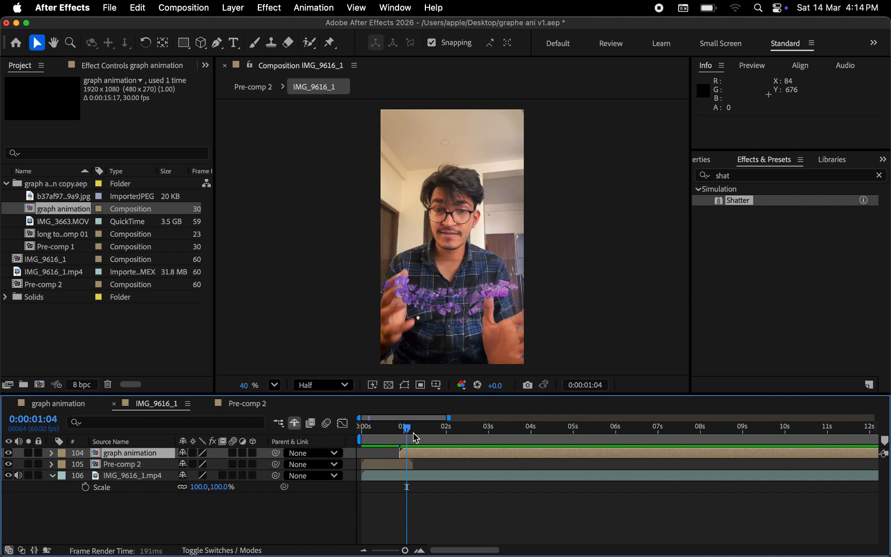
left_click_drag(411, 438, 533, 438)
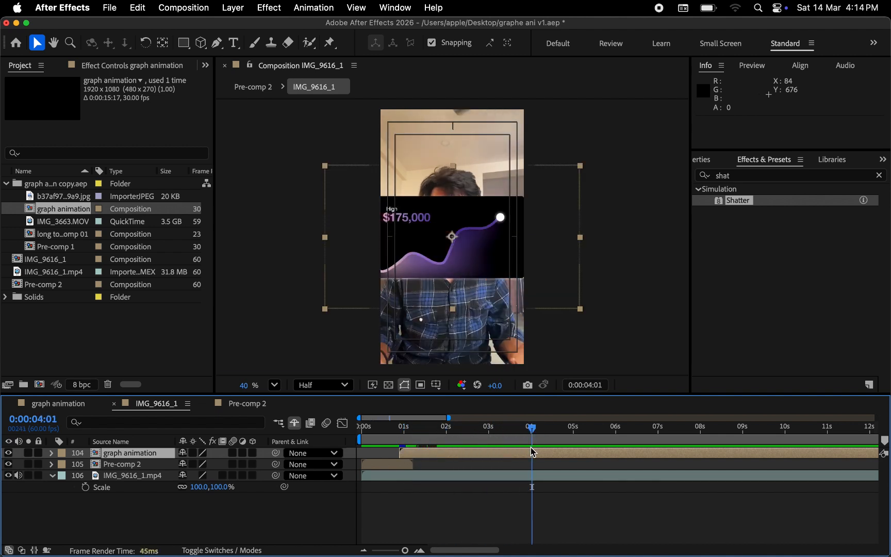
Step: Scale the graph animation layer to 67% and set its position to 540, 1225
key("s")
left_click_drag(198, 467, 180, 467)
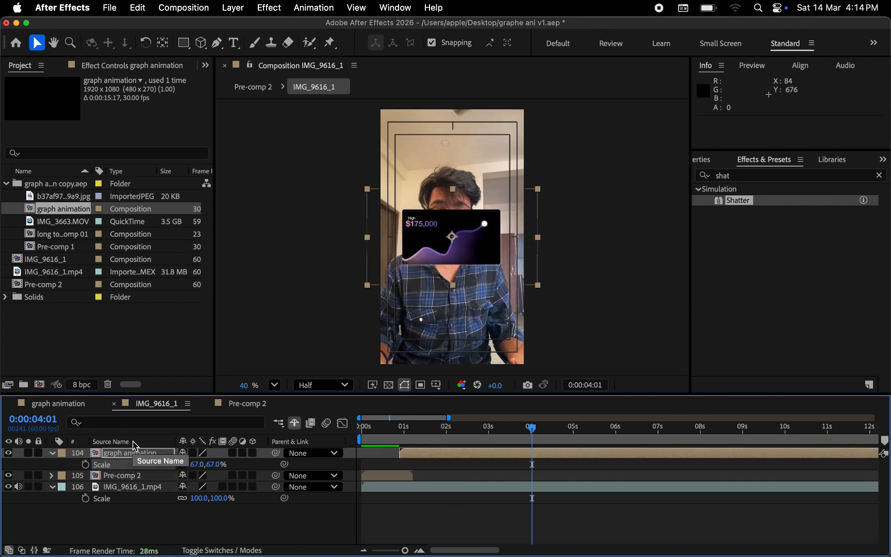
key("p")
left_click_drag(208, 467, 374, 485)
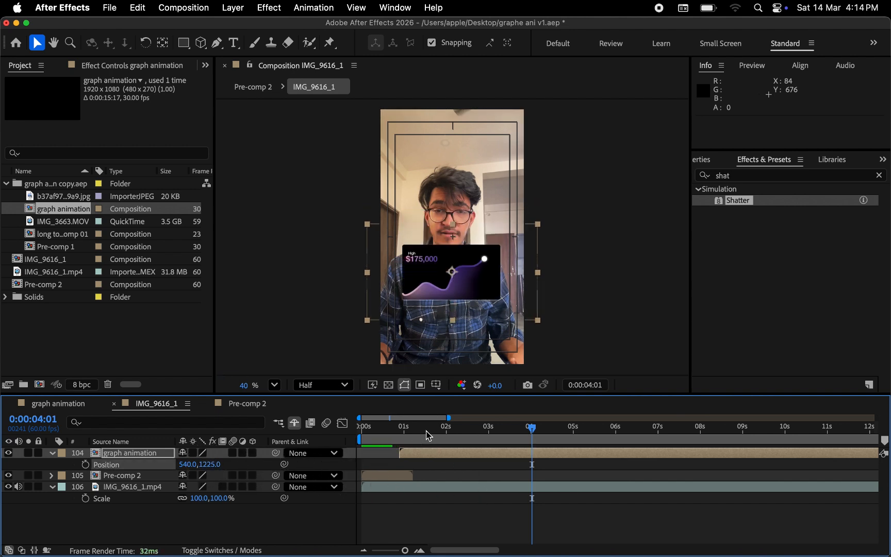
Step: Start the graph animation layer at 0:00:00:49, set its position to 540, 1286, and preview the hand-over from the captions
left_click_drag(428, 435, 406, 462)
key("space")
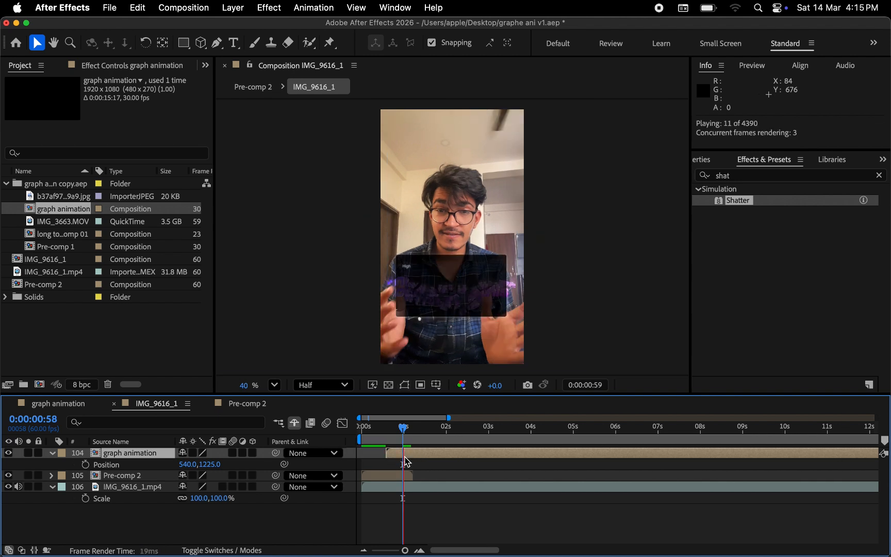
key("space")
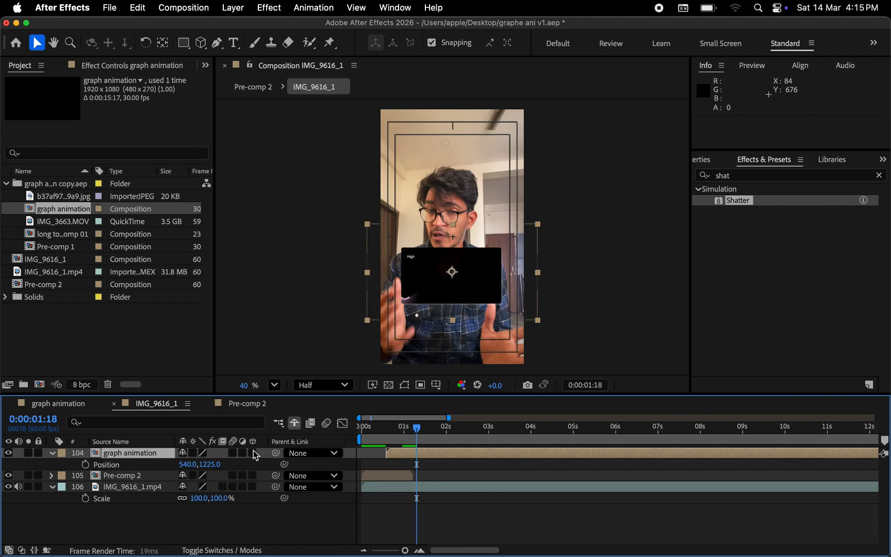
Step: Fade out the Pre-comp 2 layer with opacity keyframes of 100% at 0:00:01:05 and 0% at 0:00:01:10
left_click_drag(420, 428, 434, 441)
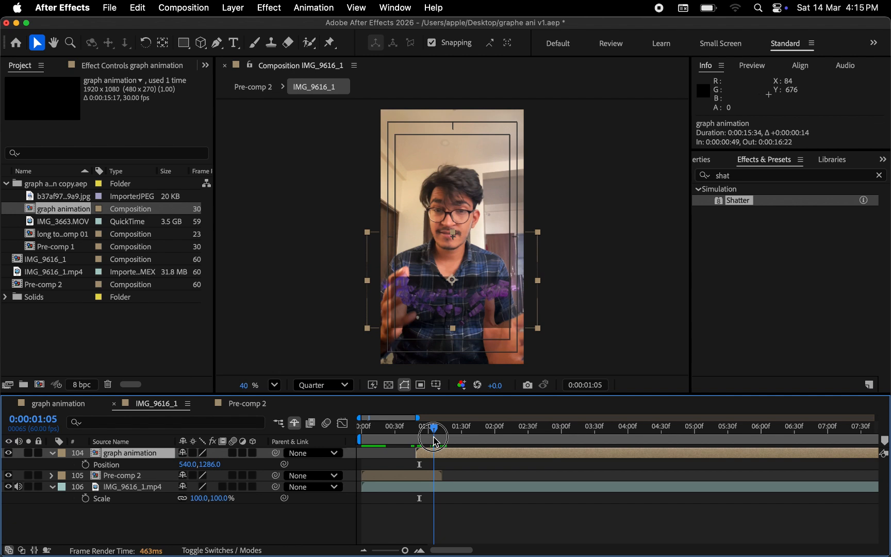
left_click(431, 476)
key("t")
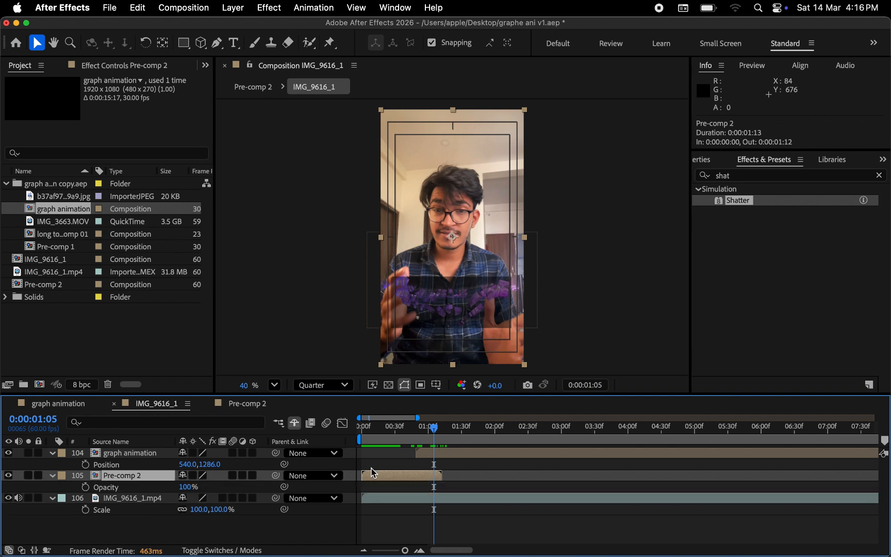
left_click(85, 487)
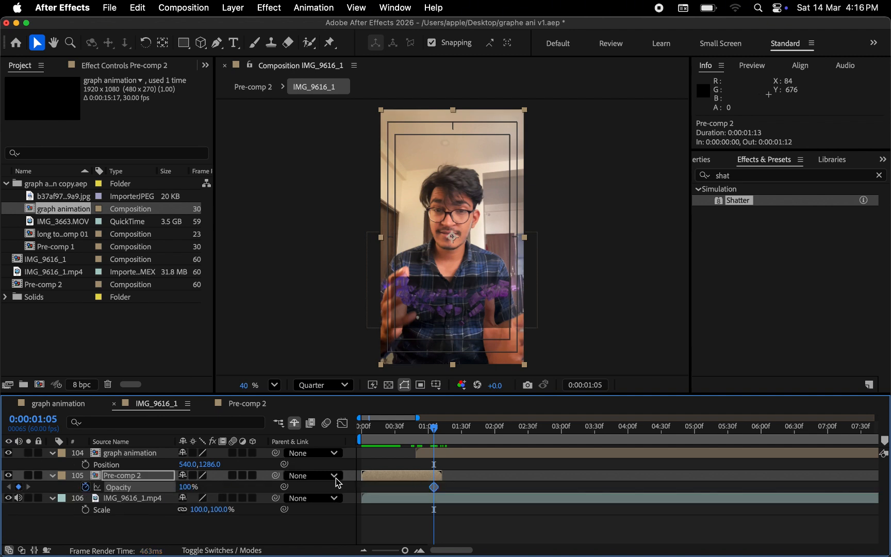
left_click(439, 430)
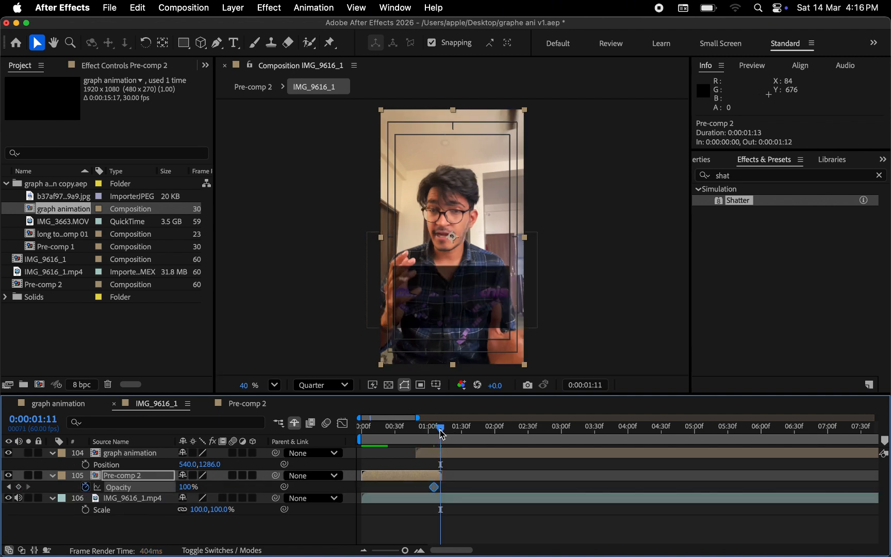
left_click_drag(441, 435, 439, 434)
left_click_drag(186, 493, 61, 498)
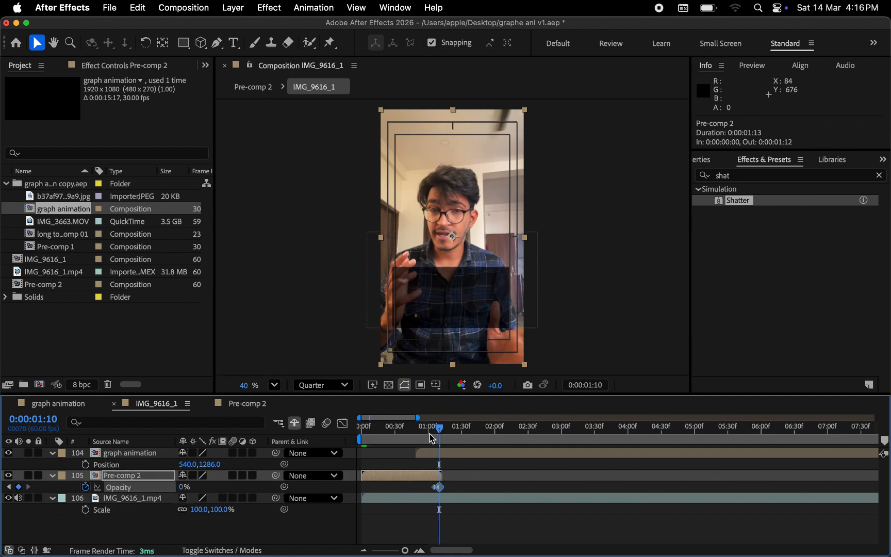
Step: Play the caption fade and graph entrance from 0:00:00:53, and return the current time to the composition's start
left_click_drag(439, 430, 422, 435)
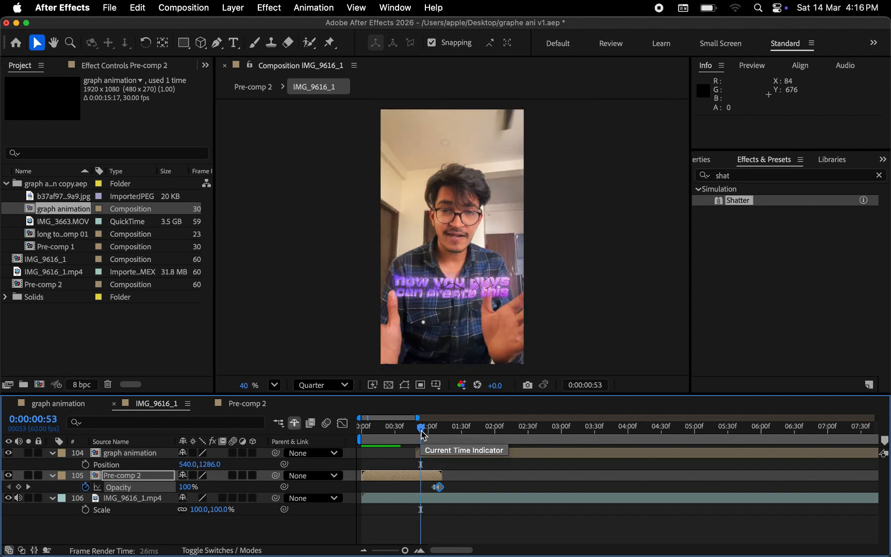
key("space")
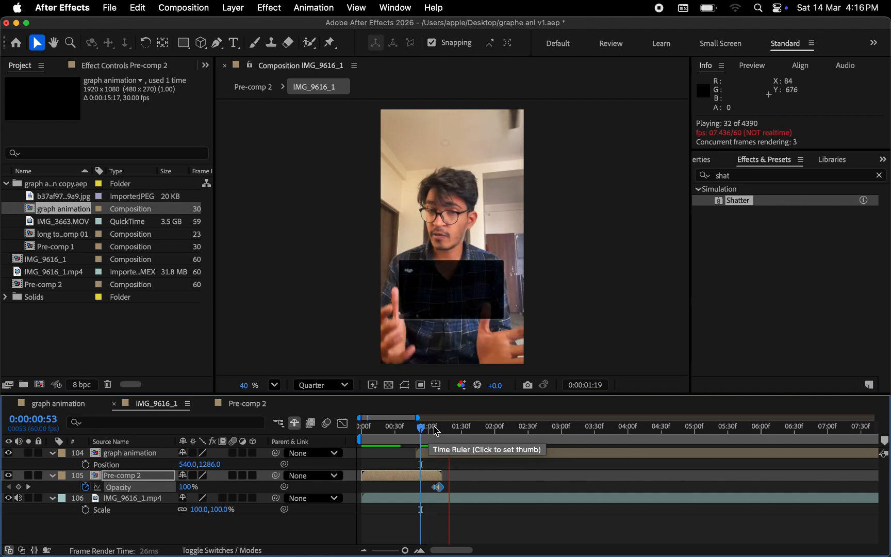
key("space")
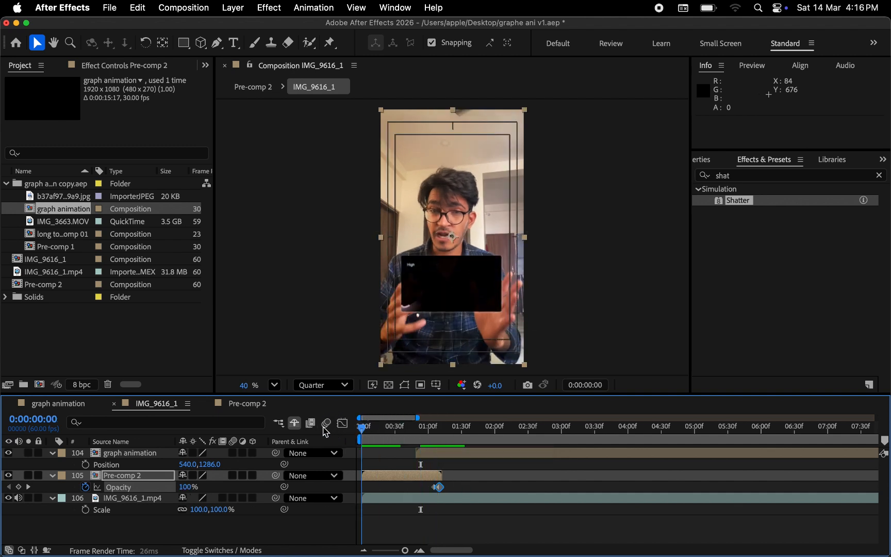
key("Home")
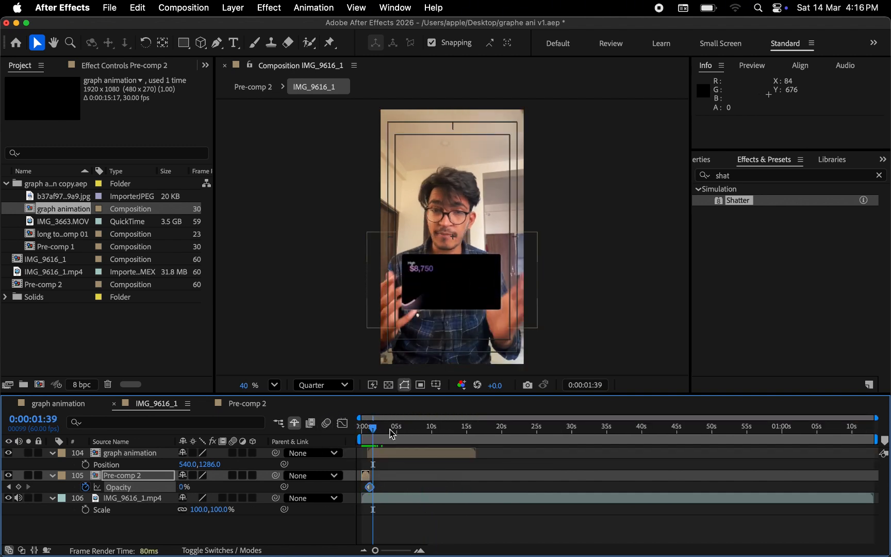
Step: End the work area at 0:00:06:43 and play the composition from the beginning
left_click(408, 429)
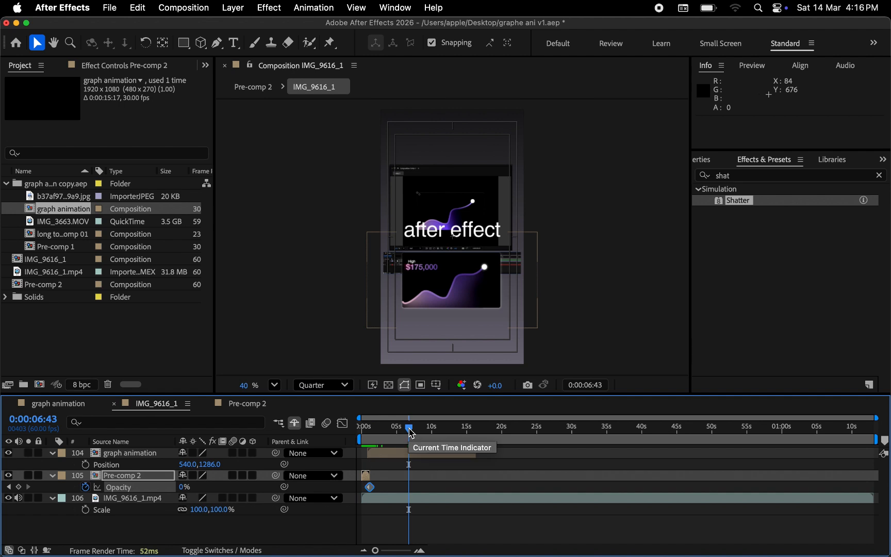
key("n")
left_click_drag(411, 433, 328, 427)
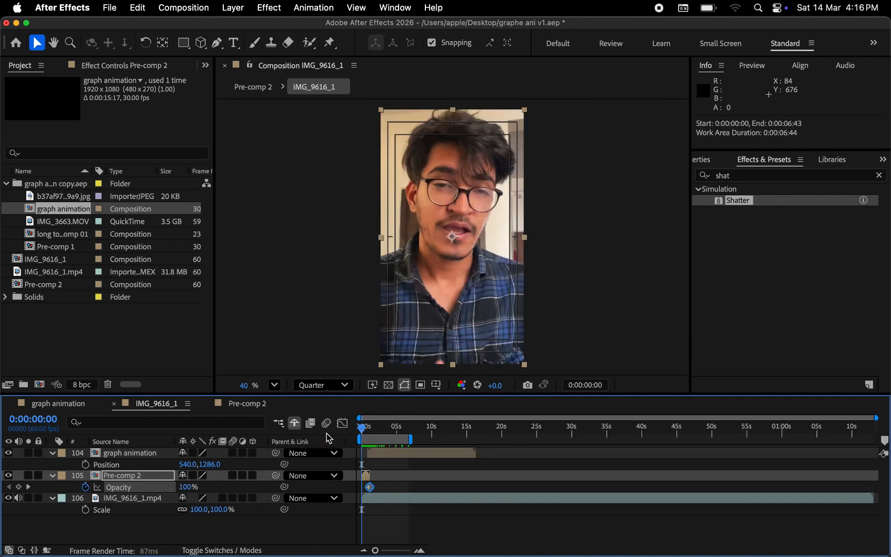
key("space")
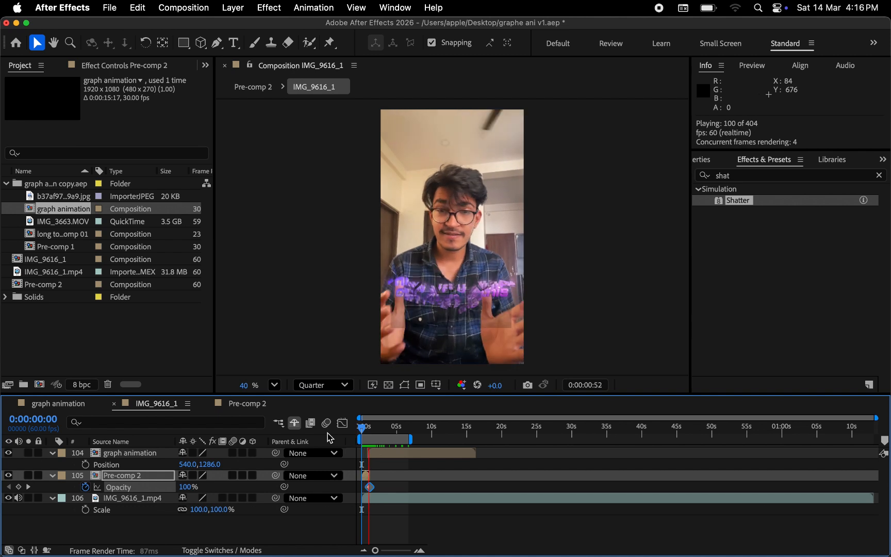
Step: Add a new adjustment layer above all layers in the IMG_9616_1 composition
left_click(61, 467)
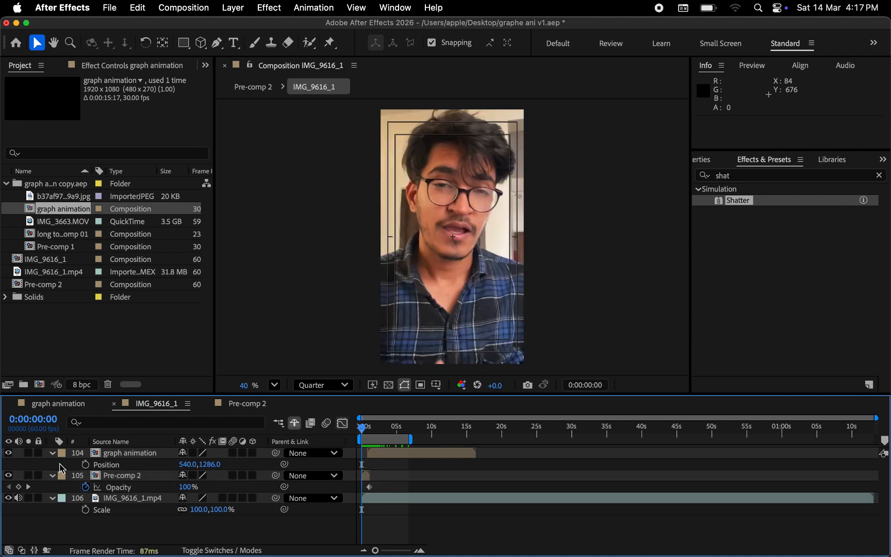
right_click(425, 471)
mouse_move(455, 383)
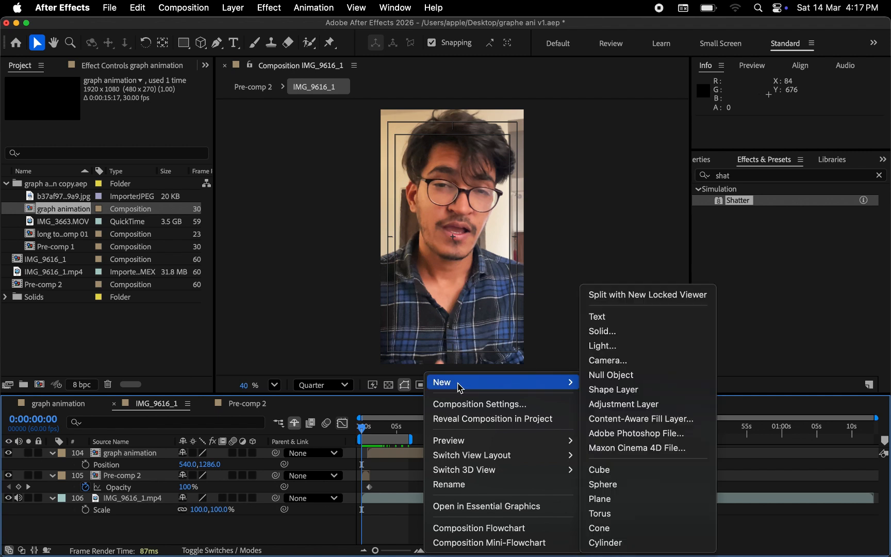
left_click(615, 409)
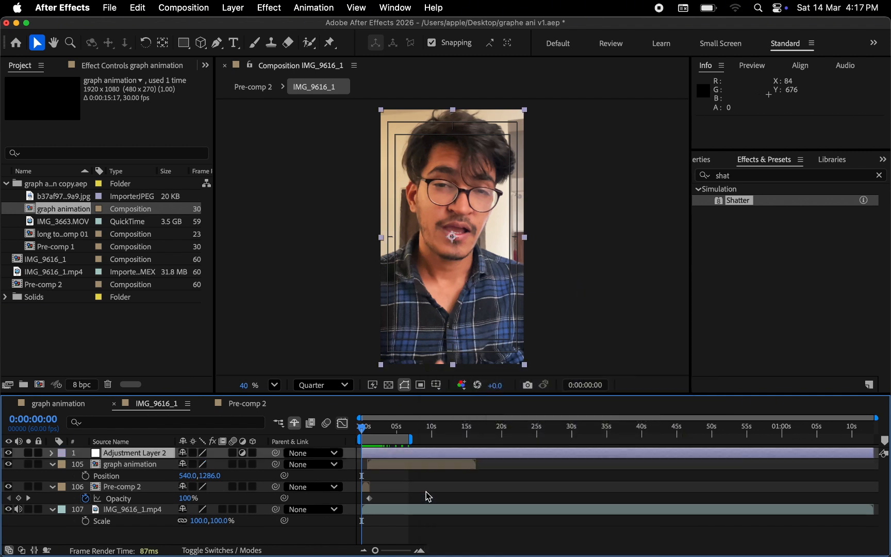
Step: Find the Stylize Glow effect and apply it to the new adjustment layer with the current time at the start
left_click(366, 428)
left_click_drag(366, 428, 360, 427)
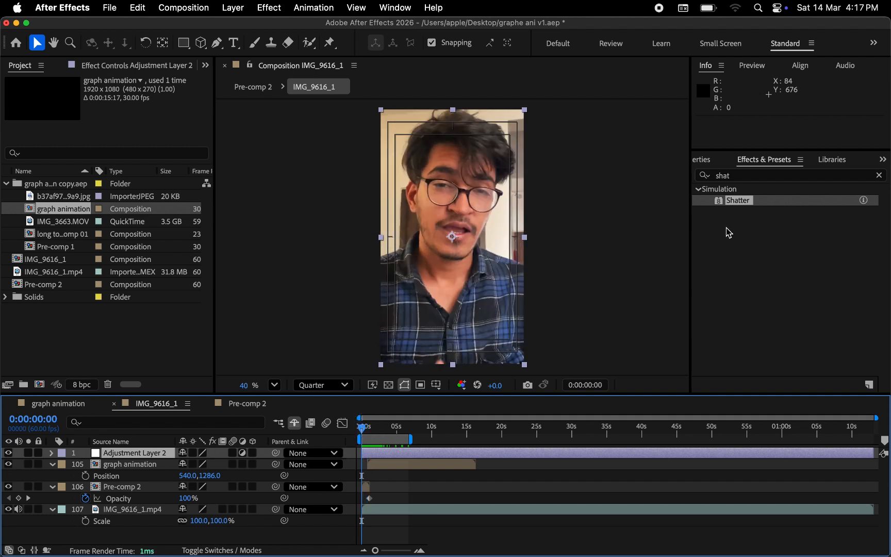
left_click(722, 175)
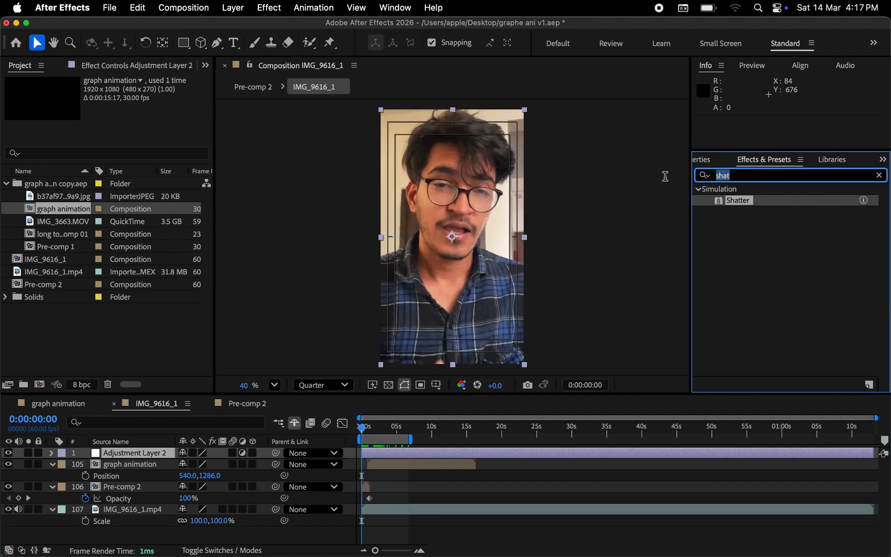
type("glow")
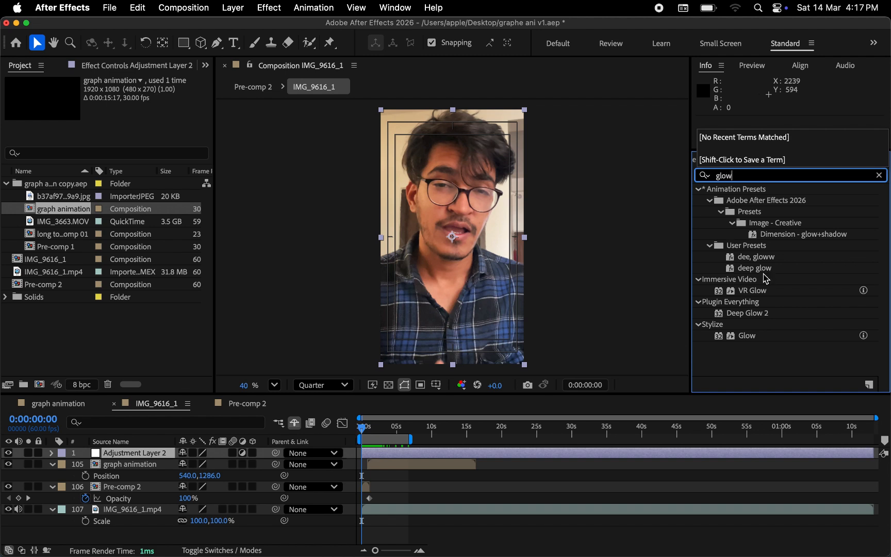
left_click_drag(752, 339, 393, 452)
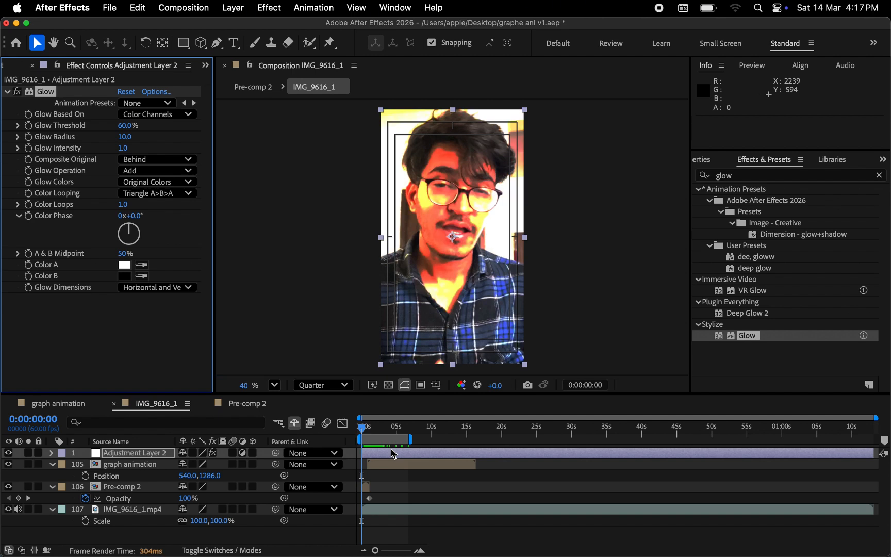
Step: Set the adjustment layer's Glow Threshold to 80% and Glow Radius to 2
left_click_drag(128, 129, 60, 137)
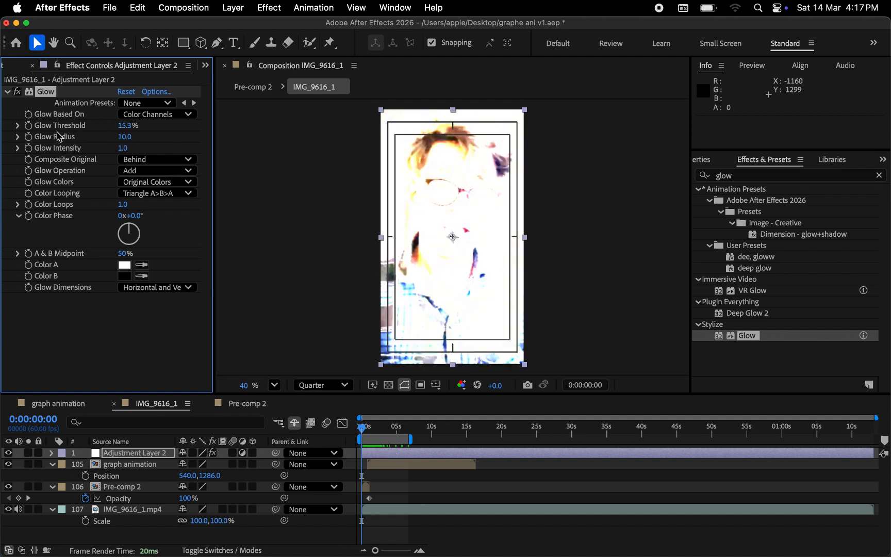
left_click(125, 129)
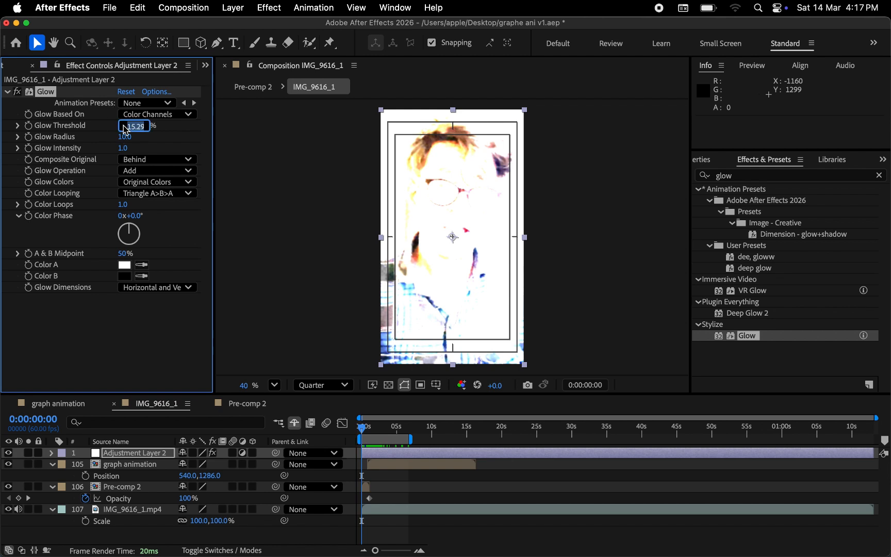
key("Return")
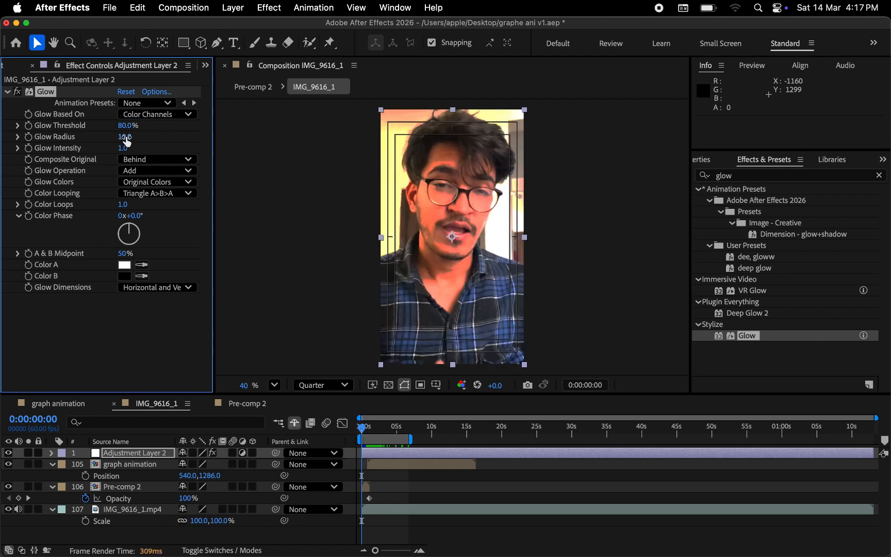
left_click_drag(126, 137, 112, 137)
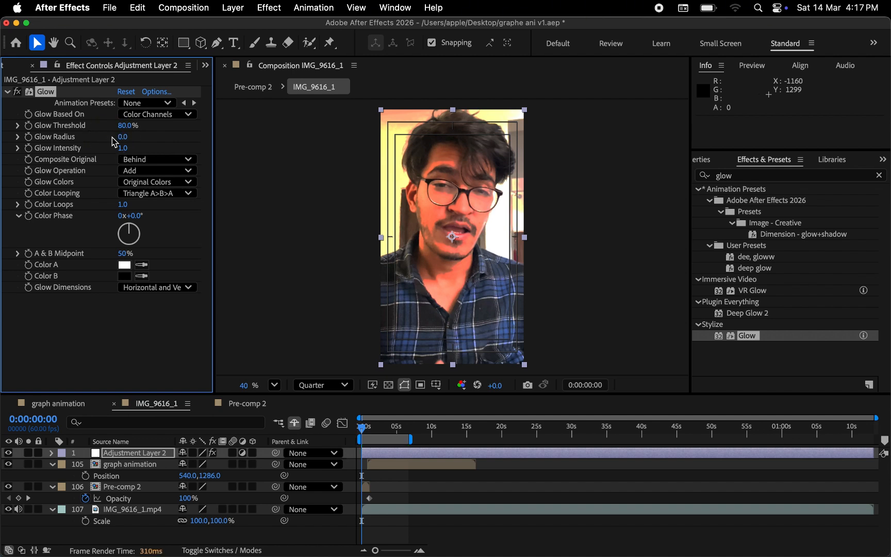
left_click(123, 137)
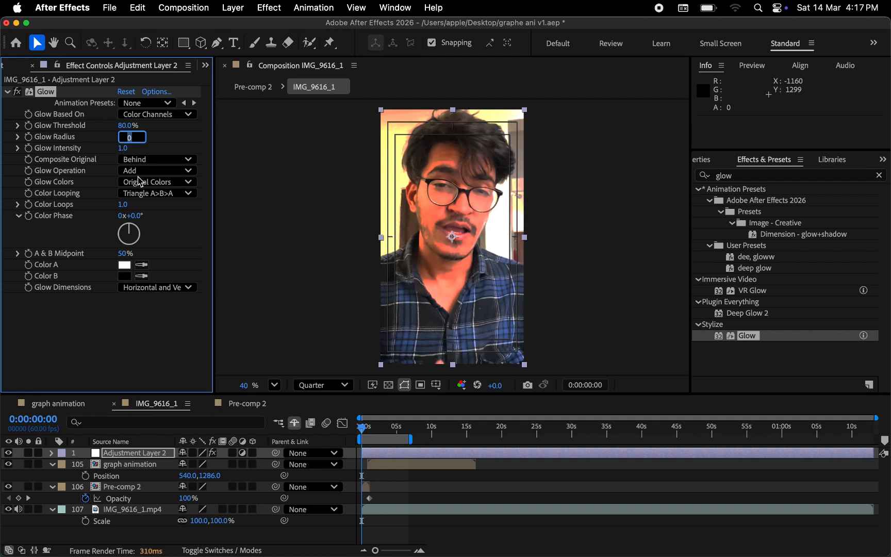
key("Return")
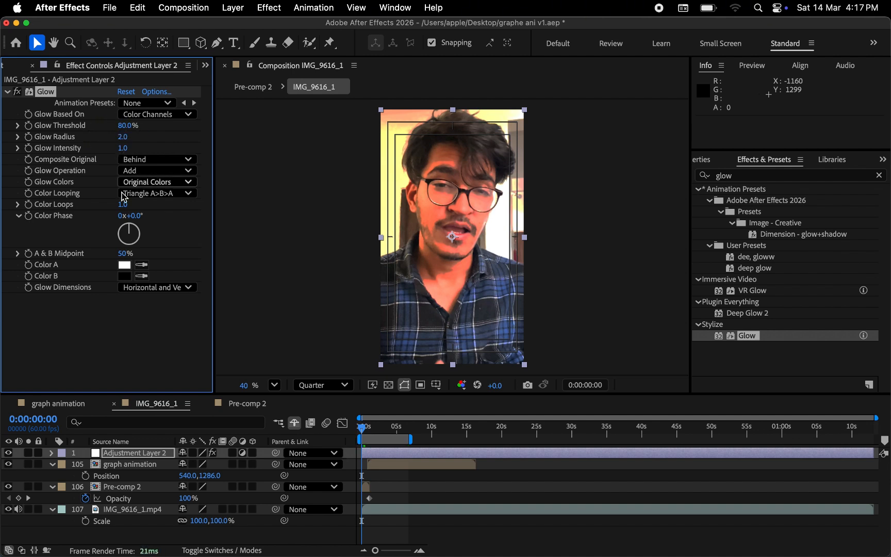
Step: Lower the Glow Intensity to 0.3 and set the Color Loops to 4.1
left_click_drag(124, 153, 80, 154)
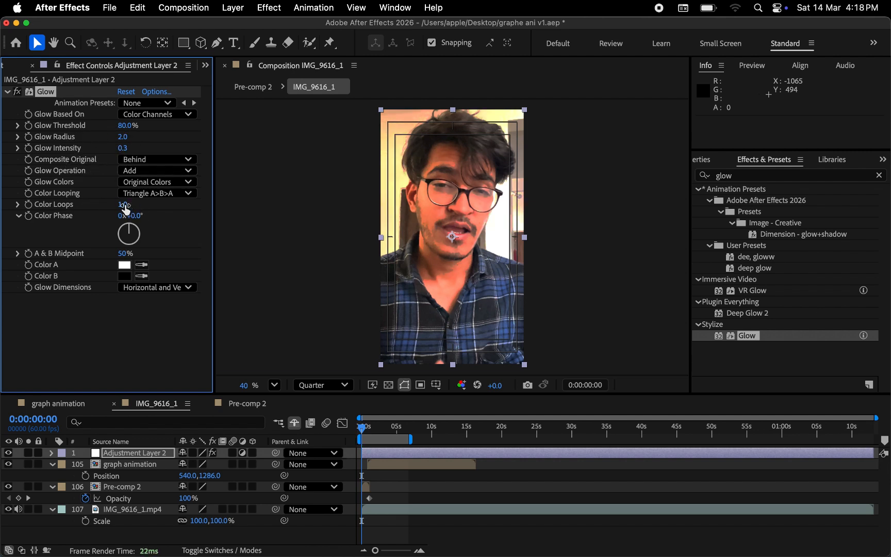
left_click_drag(125, 208, 372, 190)
left_click_drag(129, 210, 2, 210)
Step: Compare the video with the Glow effect off and on, and preview the opening with it enabled
left_click(17, 92)
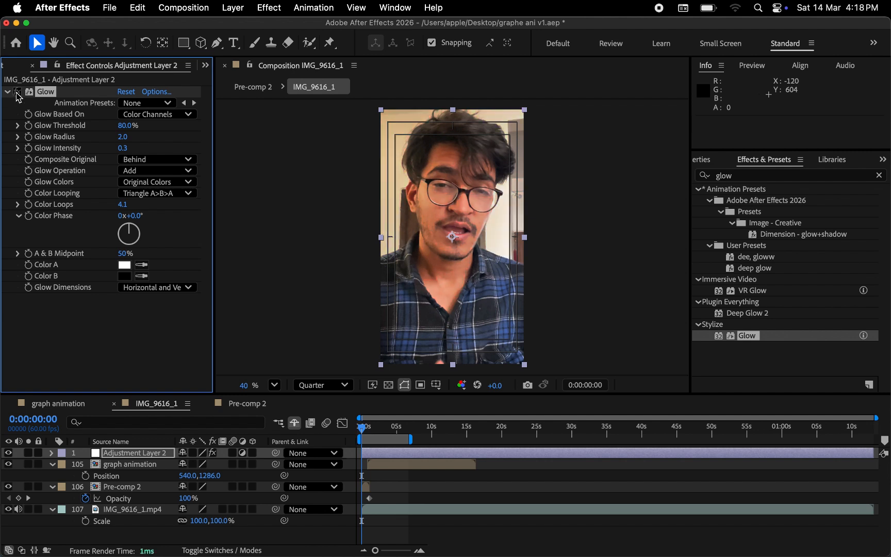
left_click(18, 92)
left_click(17, 93)
left_click(17, 93)
key("space")
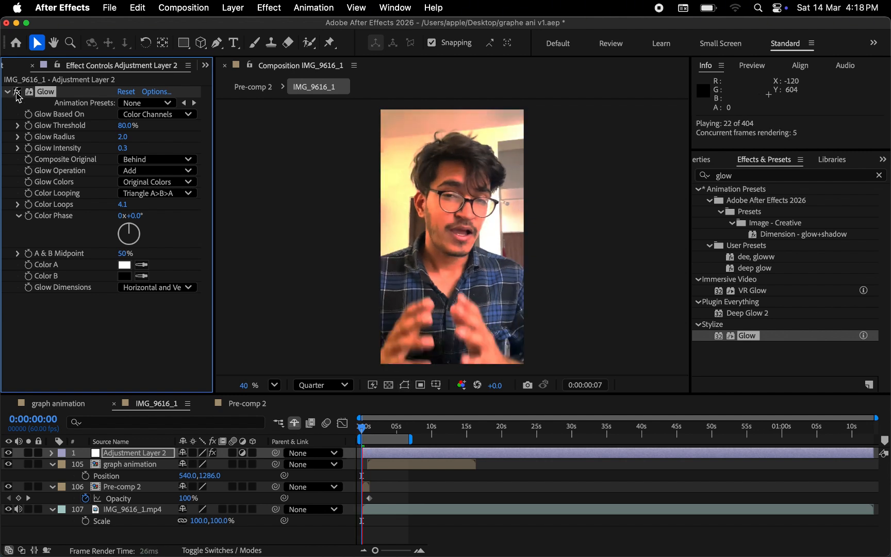
key("space")
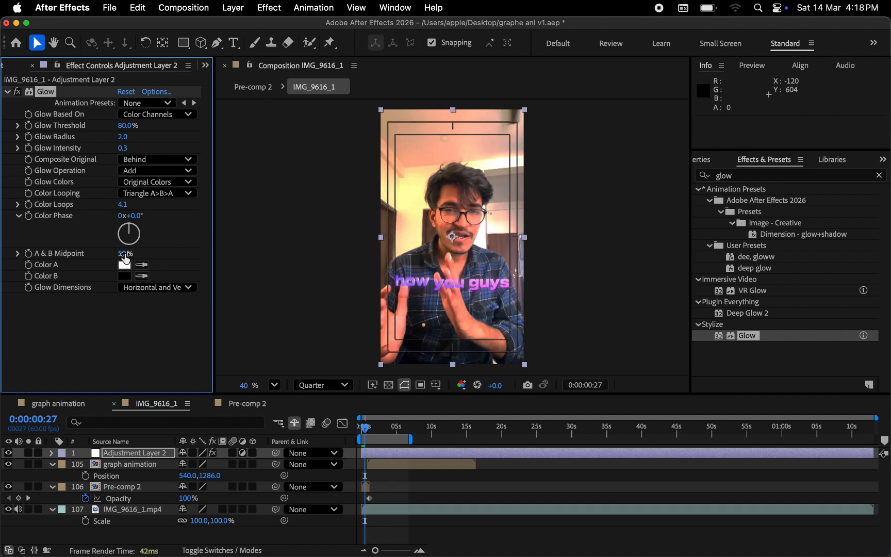
Step: Set the Glow's A & B Midpoint to 53% and trim the adjustment layer's end to 0:00:00:13
left_click_drag(124, 253, 159, 272)
left_click(372, 422)
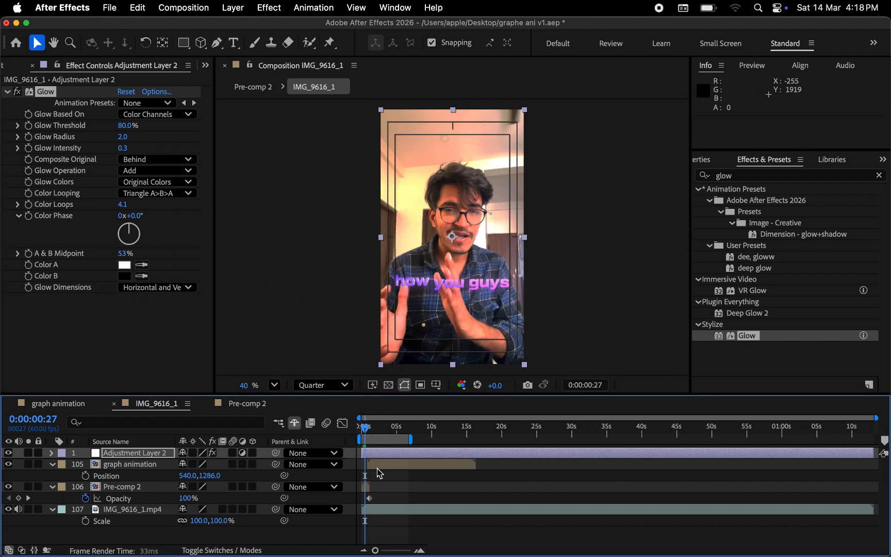
scroll(380, 473, "up", 6)
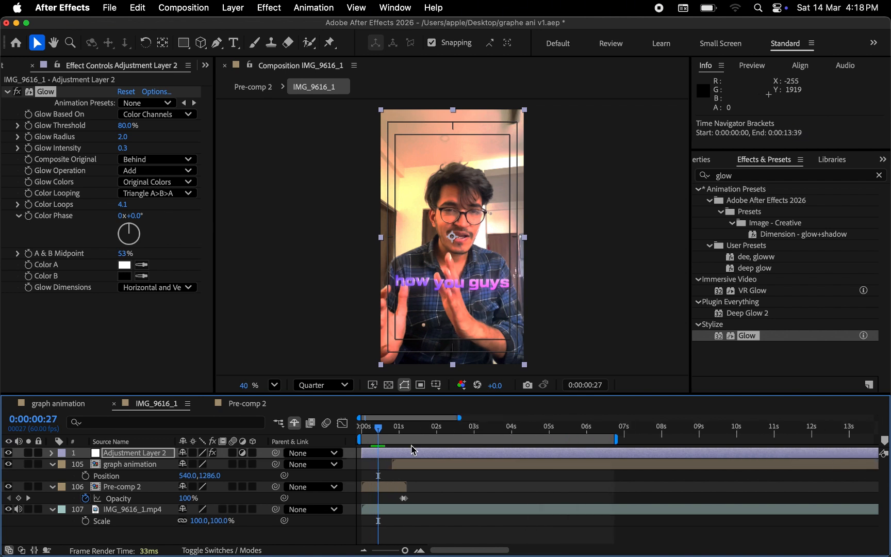
mouse_move(379, 435)
left_mouse_down()
mouse_move(360, 435)
mouse_move(369, 435)
left_mouse_up()
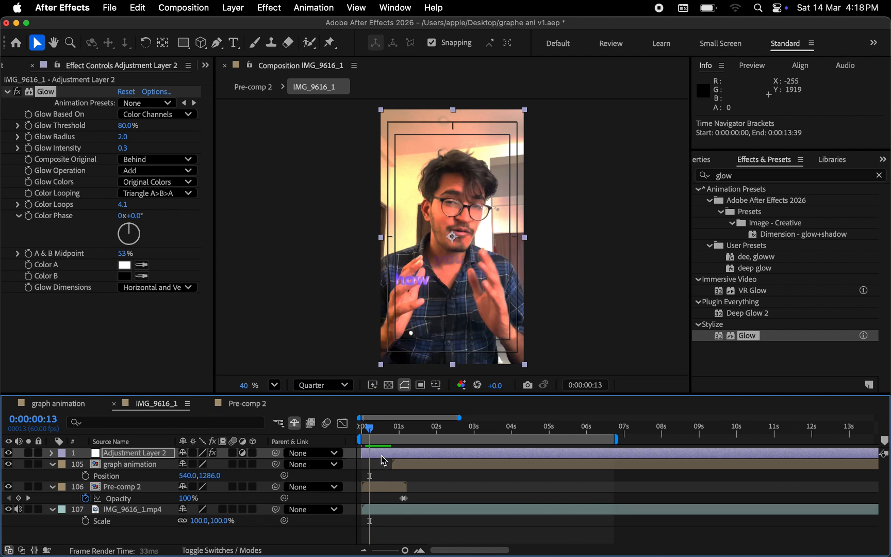
key("alt+]")
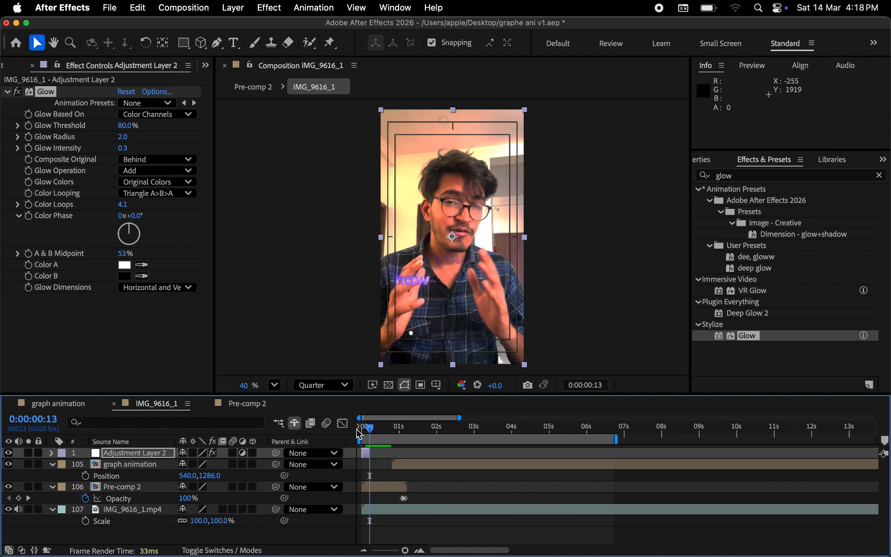
Step: Preview the opening, then remove the Glow effect from the adjustment layer and extend the layer's end to 0:00:06:43
left_click_drag(368, 426, 336, 425)
key("space")
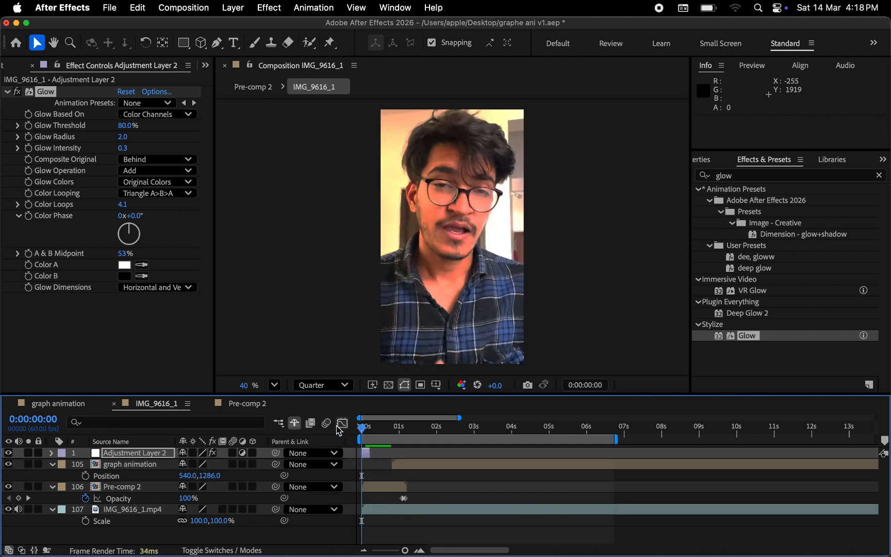
key("space")
left_click_drag(368, 453, 612, 469)
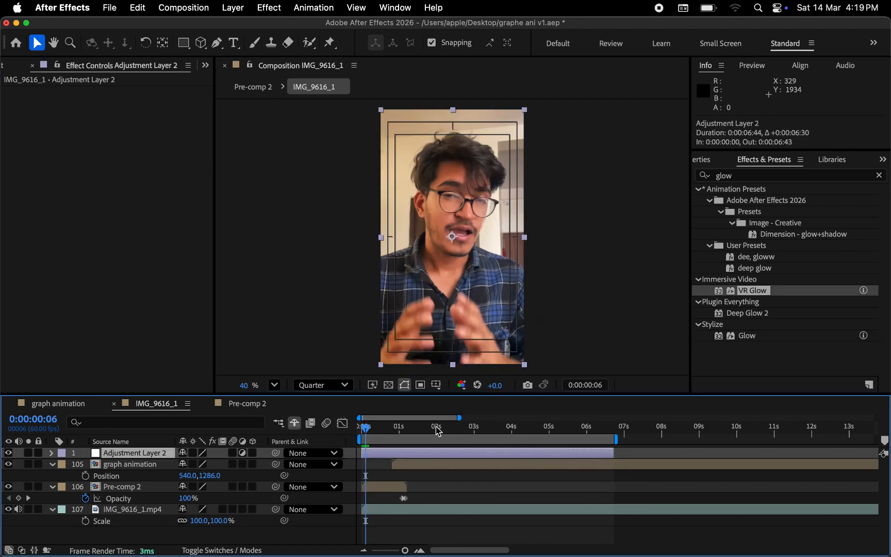
Step: Set the composition's preview resolution to Full and return the playhead to the start
key("Home")
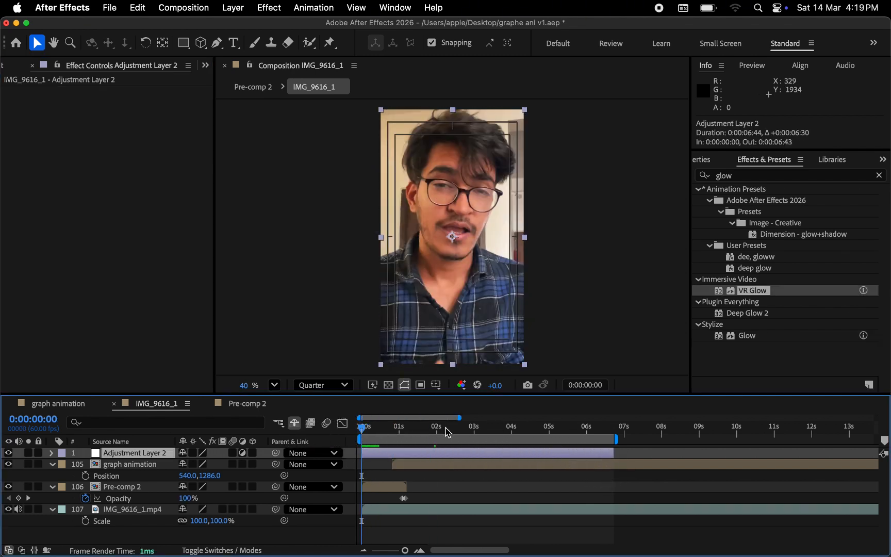
left_click(307, 385)
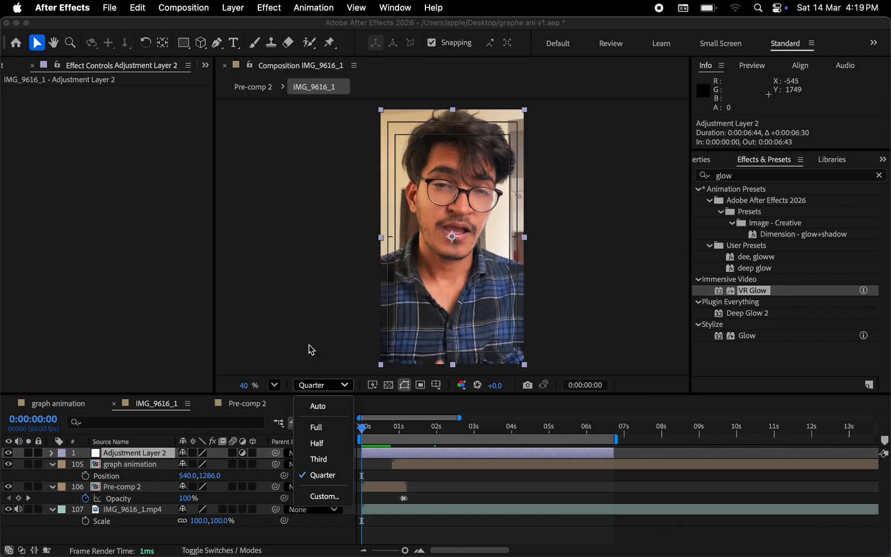
left_click(311, 425)
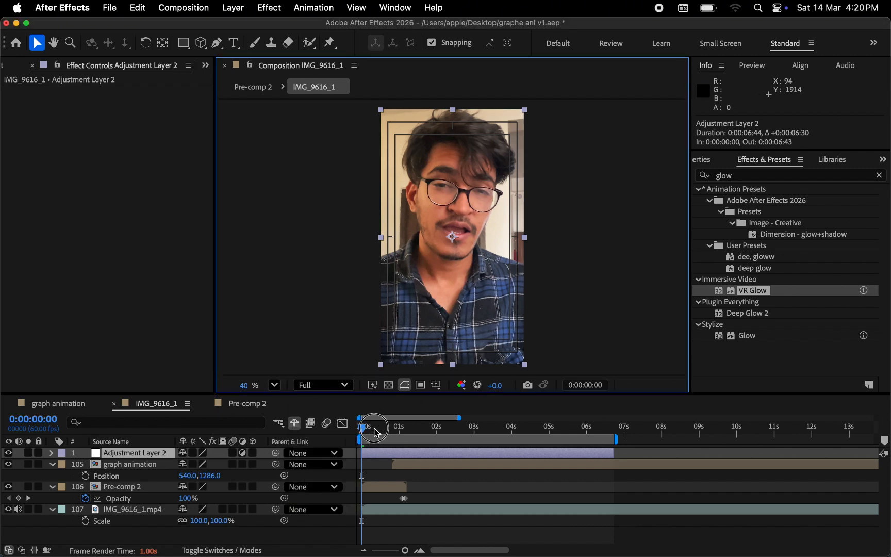
left_click_drag(374, 428, 336, 428)
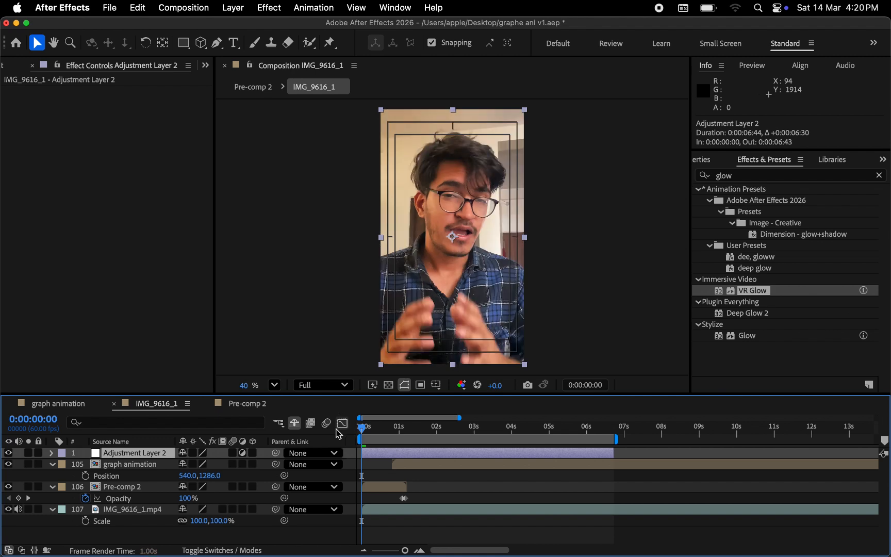
Step: Find the Lumetri Color effect and apply it to the adjustment layer
left_click(749, 175)
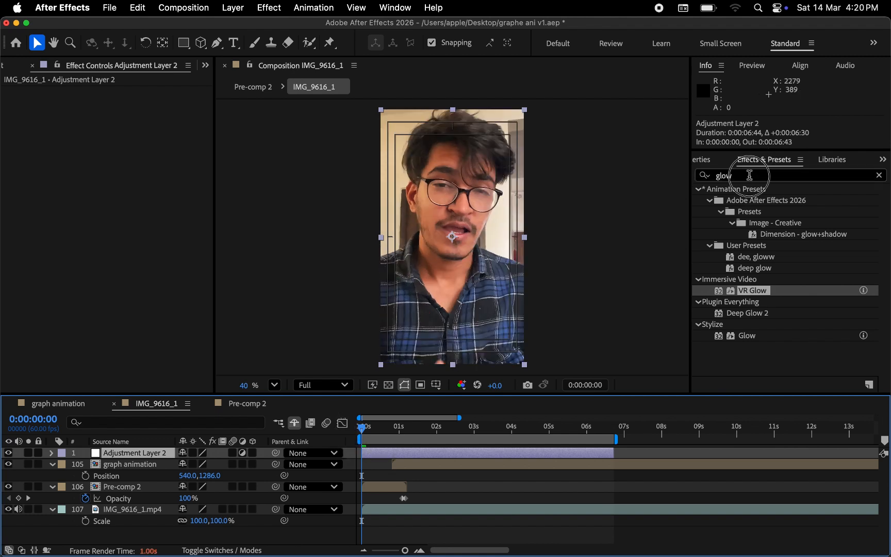
type("lum")
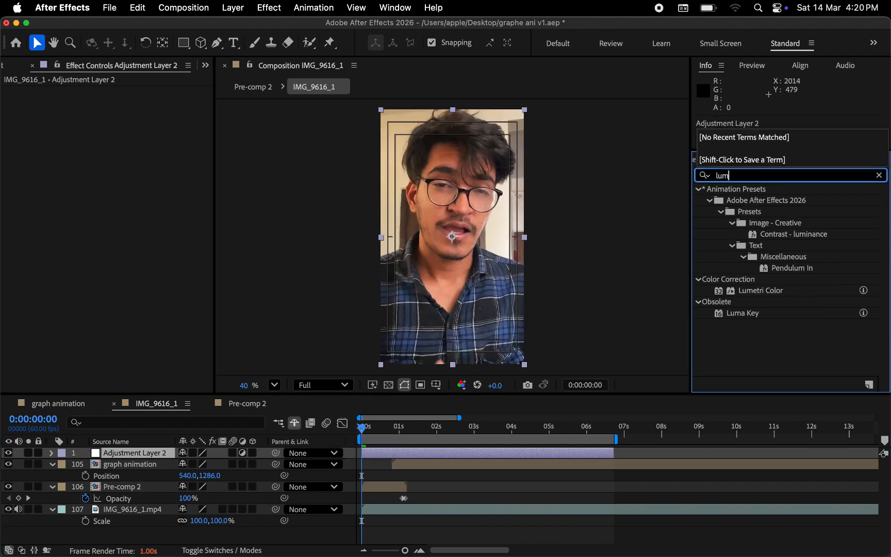
left_click(764, 292)
left_click_drag(598, 347, 402, 459)
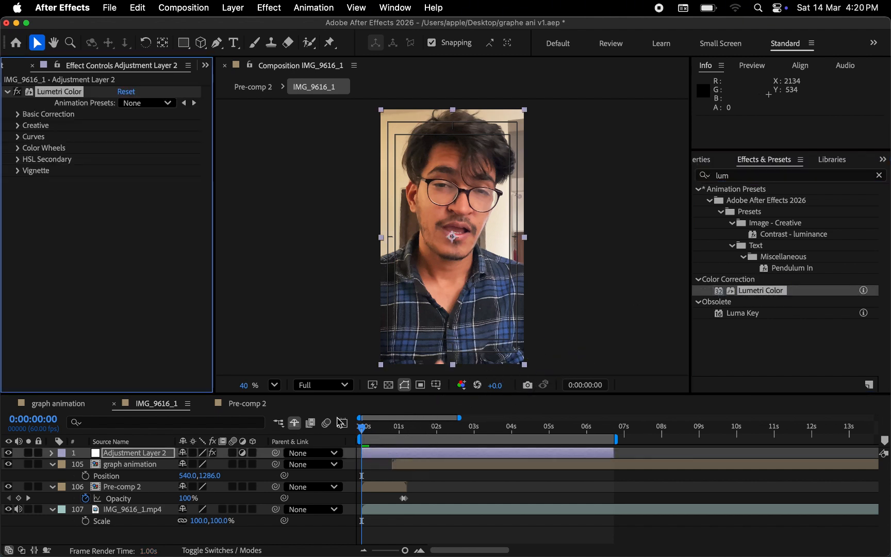
Step: Set the Temperature to 5 in Lumetri Color's Basic Correction
left_click(18, 114)
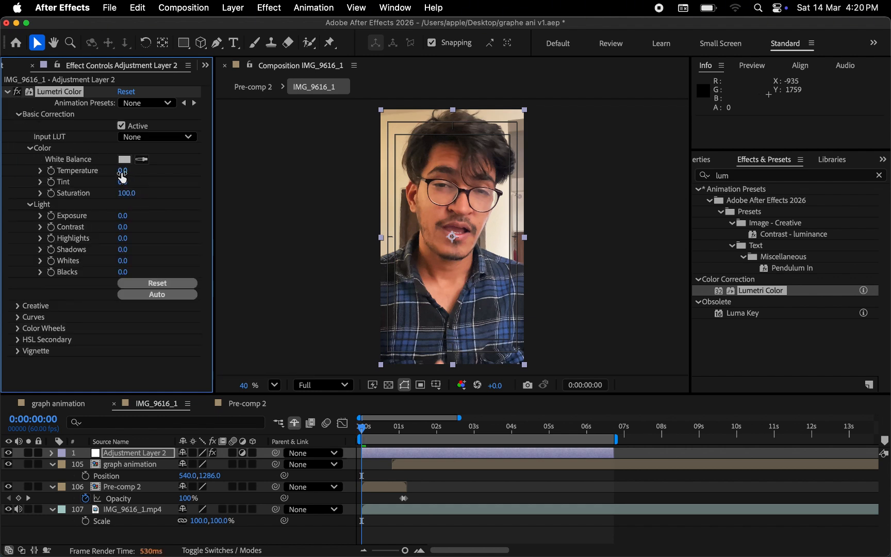
left_click_drag(122, 176, 147, 174)
left_click(124, 173)
type("5")
key("Return")
Step: Set the Lumetri Color Exposure to 0.1 and Contrast to 5
left_click(123, 217)
type("0")
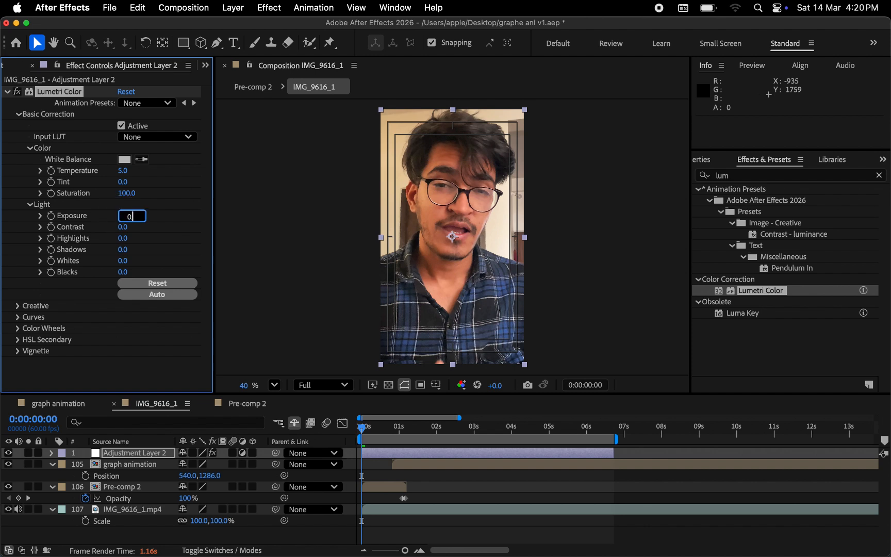
left_click_drag(122, 227, 194, 243)
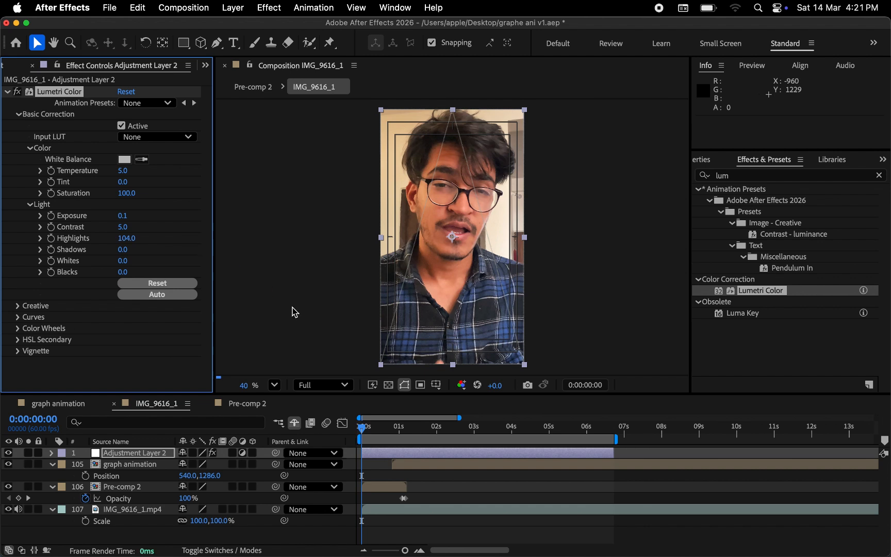
Step: Set the Lumetri Color Highlights to 3 and Blacks to 7, judging the look on the frame at 0:00:00:10
left_click(368, 430)
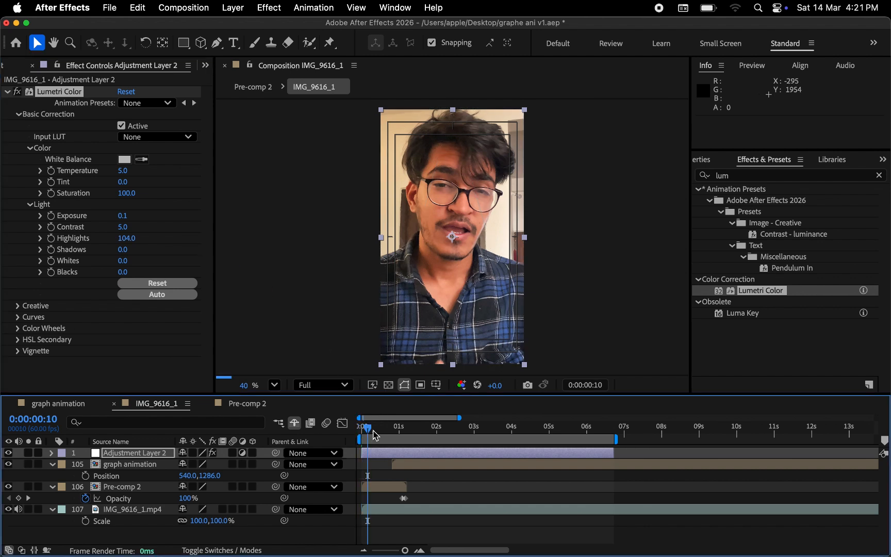
left_click(127, 242)
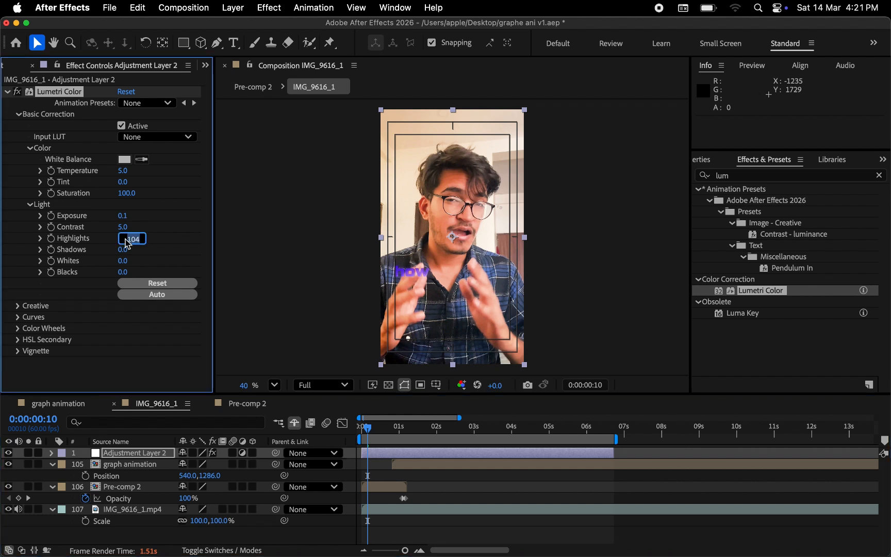
type("3")
key("Return")
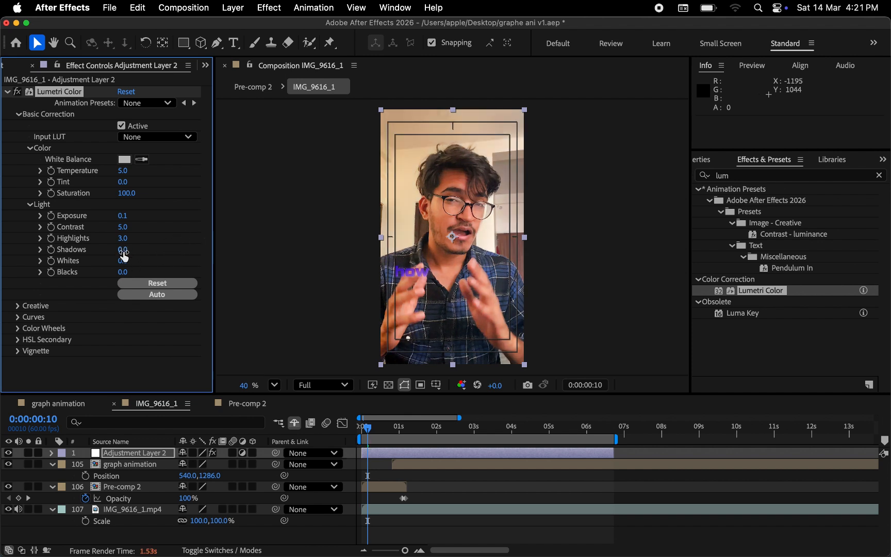
left_click_drag(124, 272, 124, 272)
Step: Preview the color-corrected video from the start at Quarter resolution and scrub through the caption section around 0:00:00:51
left_click_drag(382, 428, 321, 429)
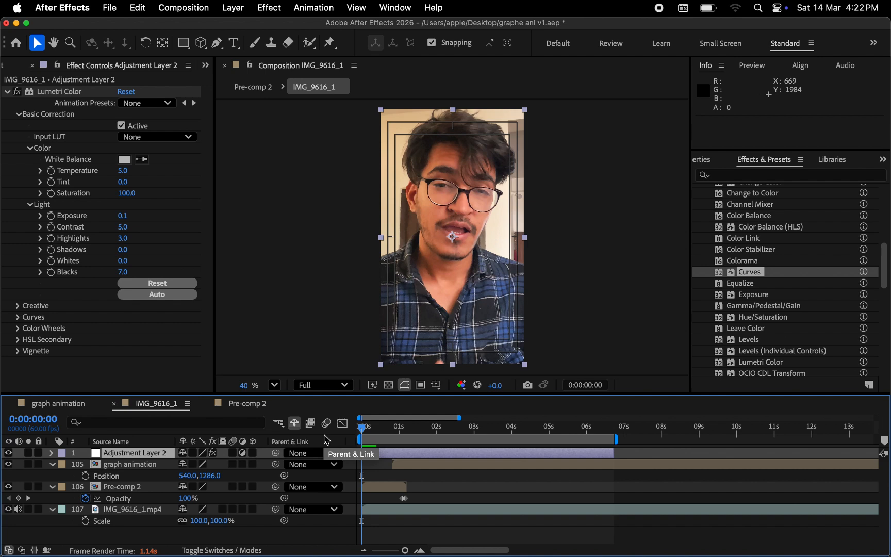
key("space")
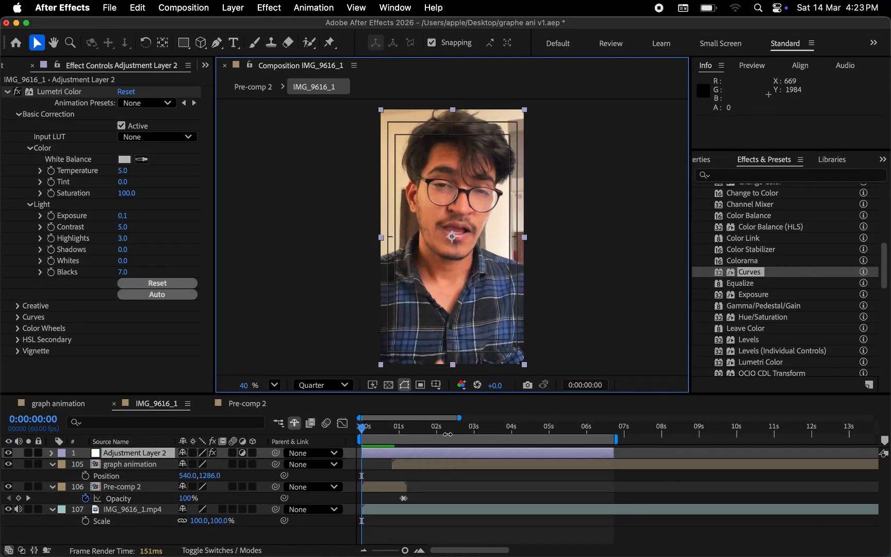
left_click(406, 426)
left_click_drag(390, 431, 317, 435)
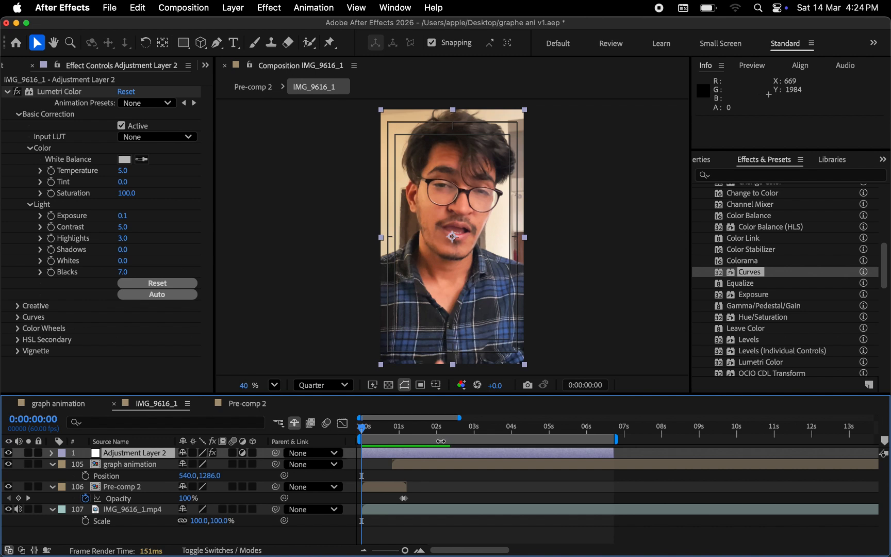
left_click(399, 433)
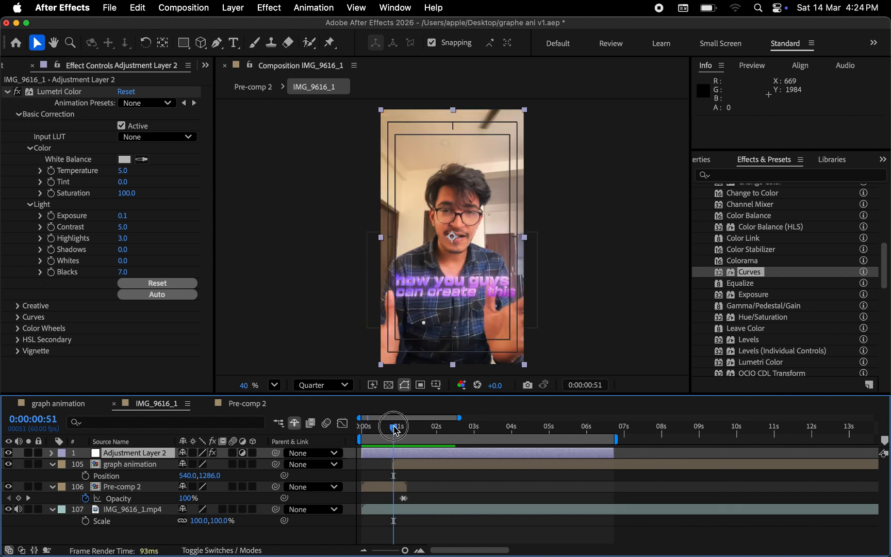
left_click_drag(399, 433, 362, 430)
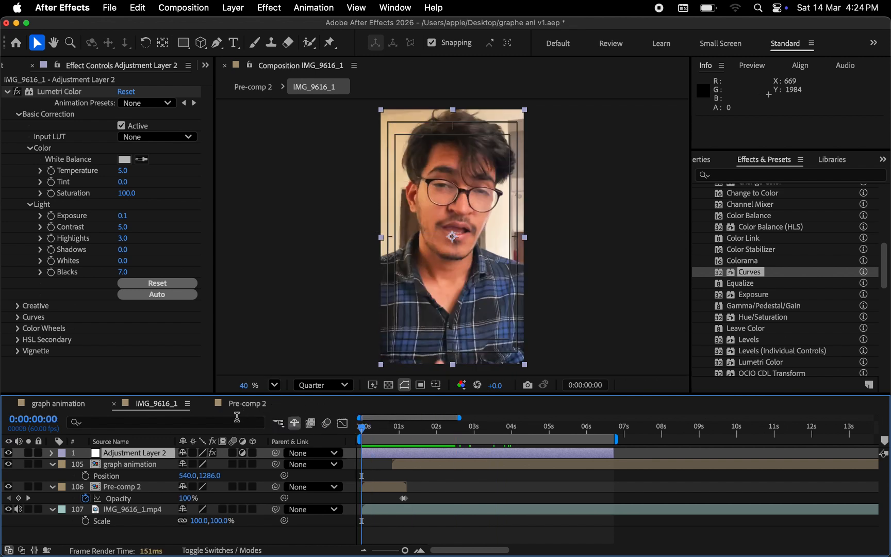